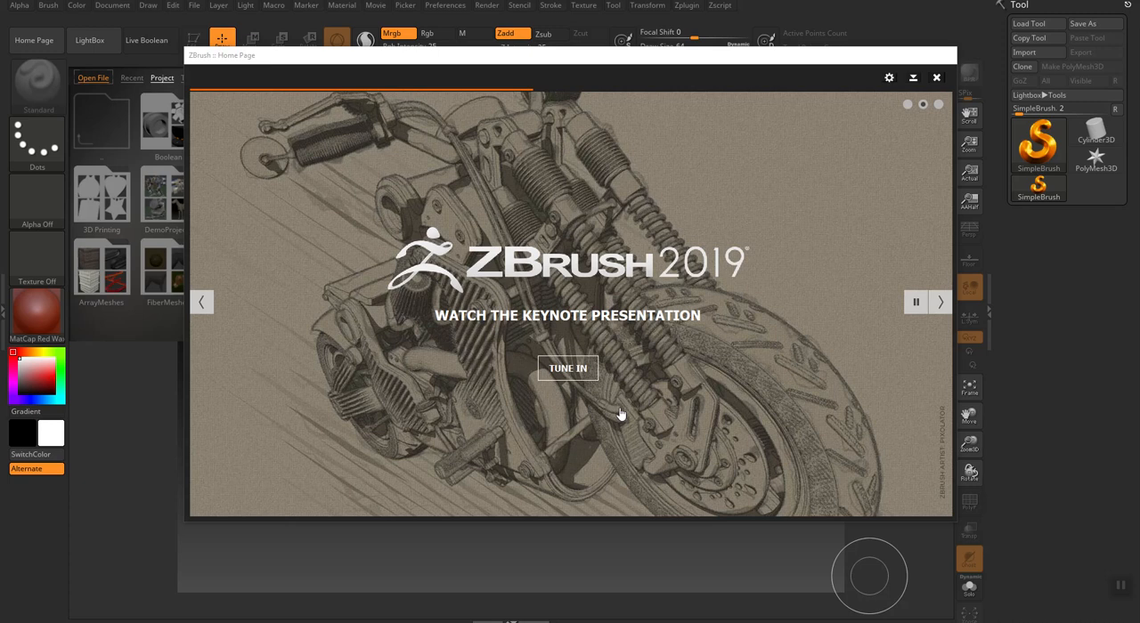
Close the start-up home page and LightBox, and import Block_LP.obj from the Block folder on the Desktop.
click(938, 78)
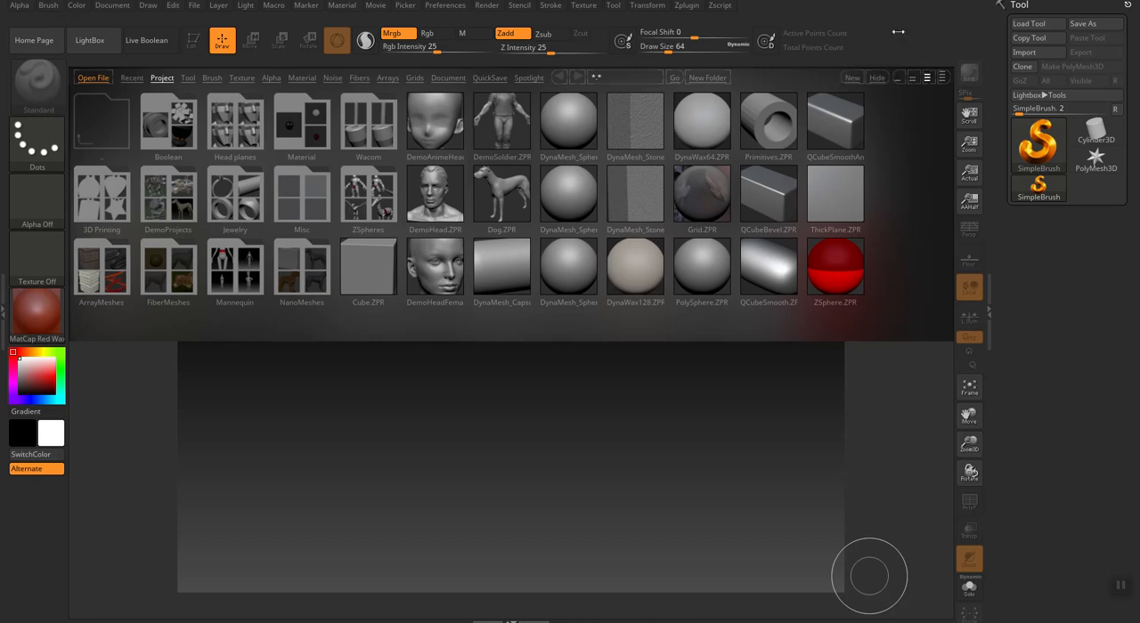
key(comma)
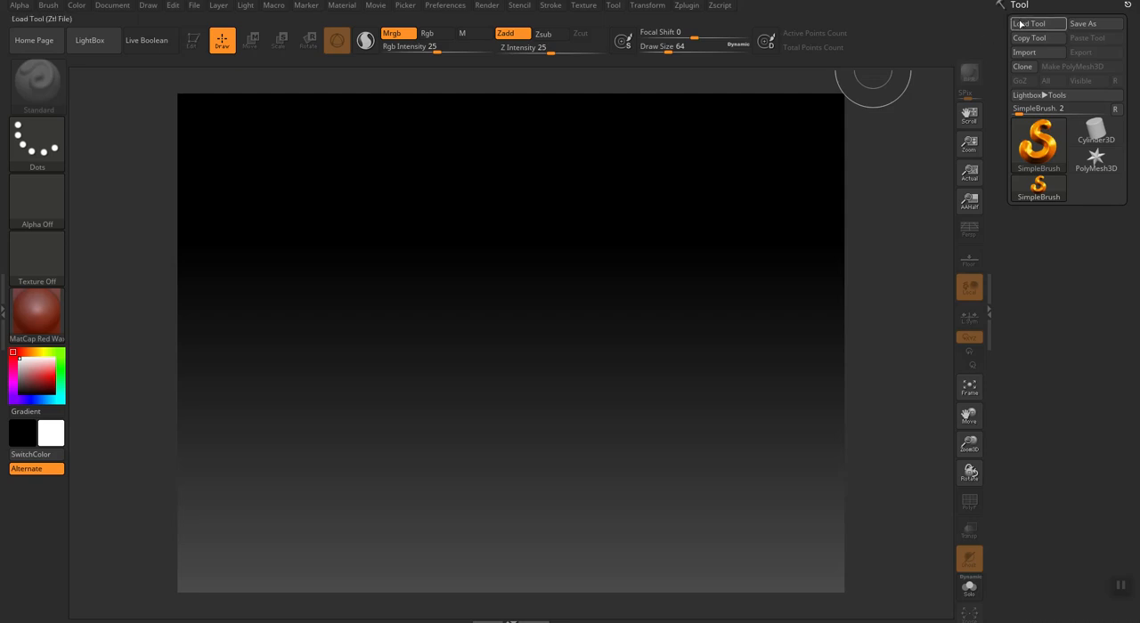
click(1026, 54)
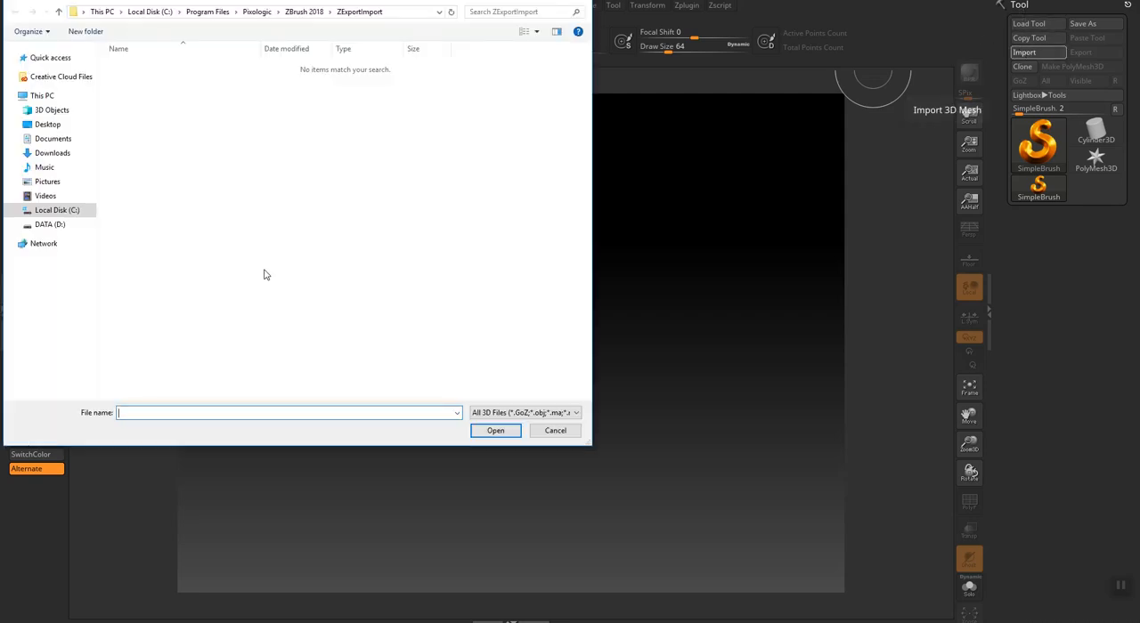
key(ctrl+v)
key(Return)
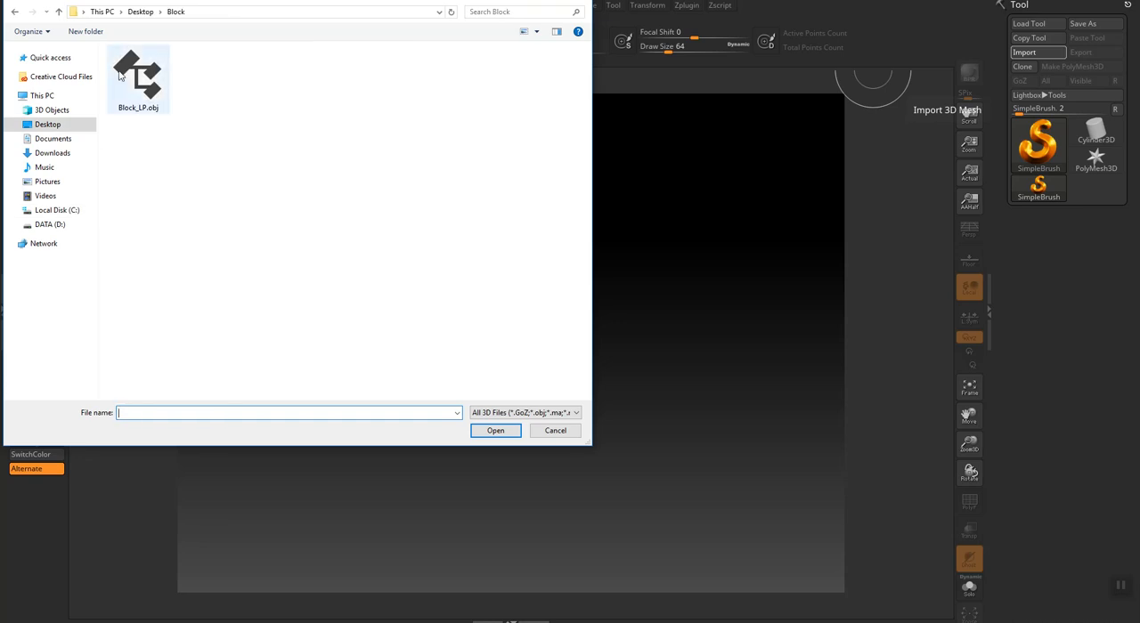
double_click(119, 71)
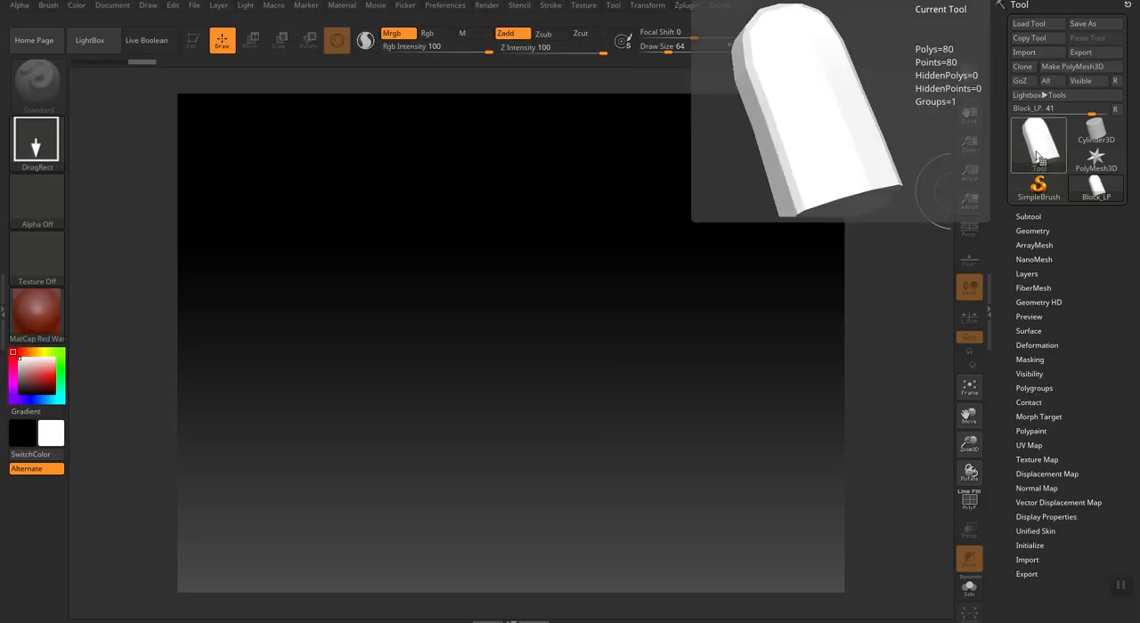
Place the imported block on the canvas, make it editable in Edit mode, and turn it to a three-quarter view.
mouse_move(503, 382)
mouse_down()
mouse_move(505, 469)
mouse_move(526, 515)
mouse_up()
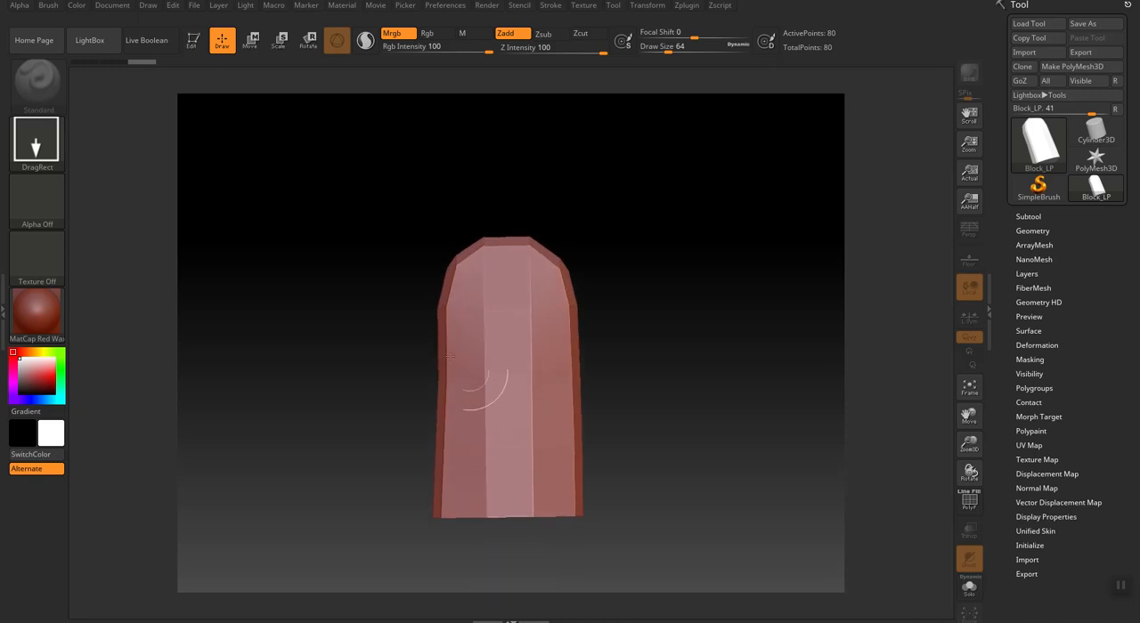
click(198, 44)
mouse_move(326, 349)
mouse_down()
mouse_move(415, 387)
mouse_move(615, 408)
mouse_move(583, 452)
mouse_up()
mouse_move(692, 251)
mouse_down()
mouse_move(685, 262)
mouse_move(691, 250)
mouse_up()
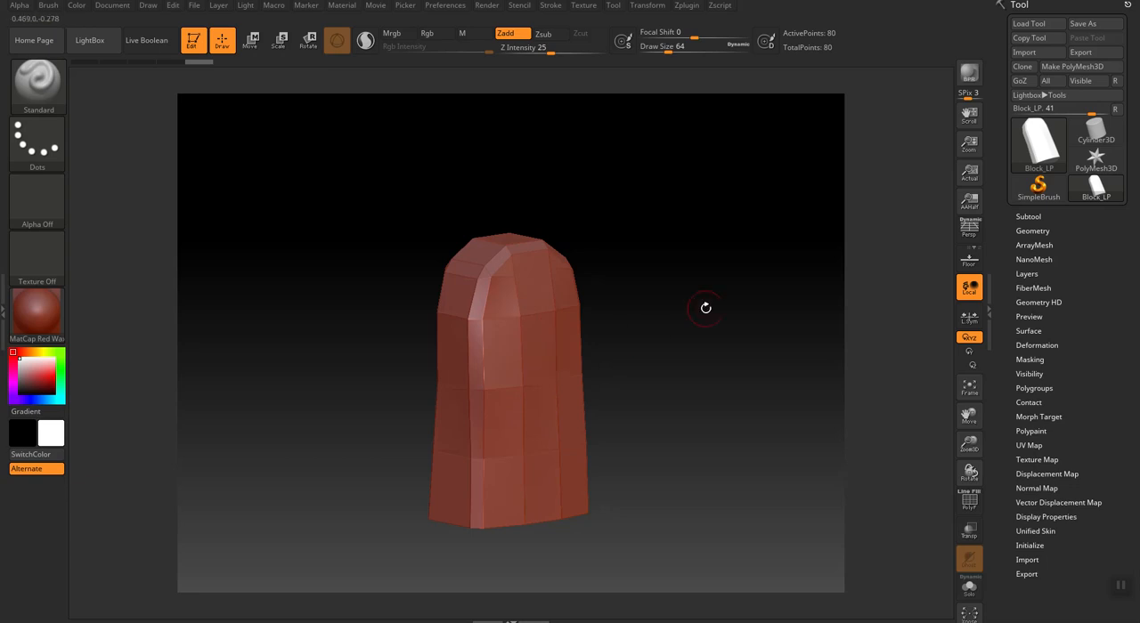
key(ctrl)
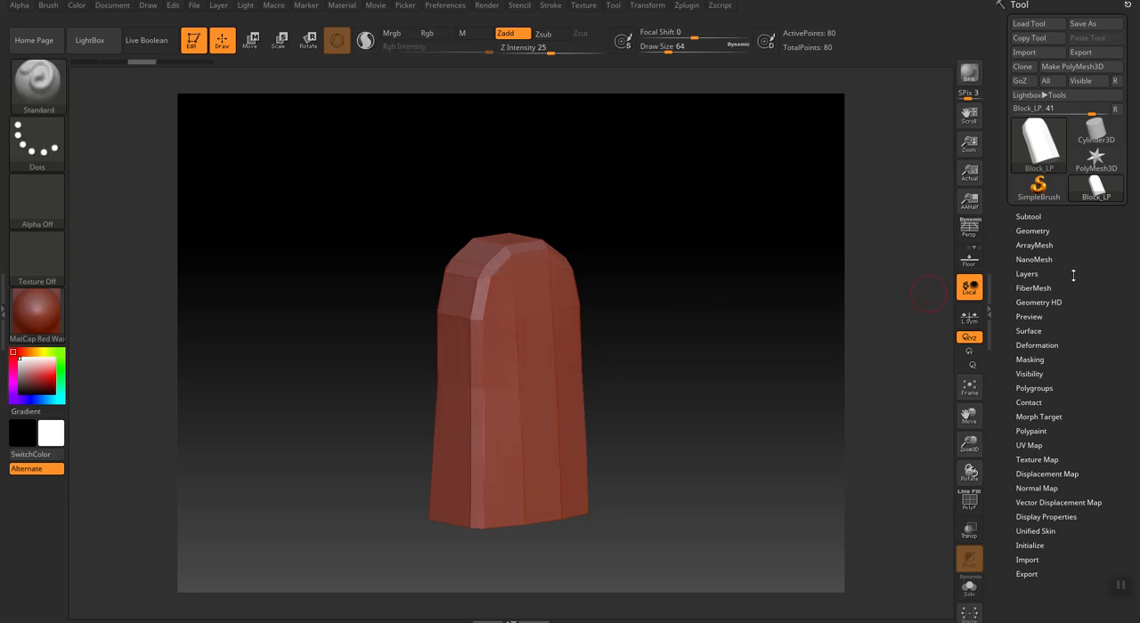
Divide the block's mesh three times to reach subdivision level 4.
click(1024, 232)
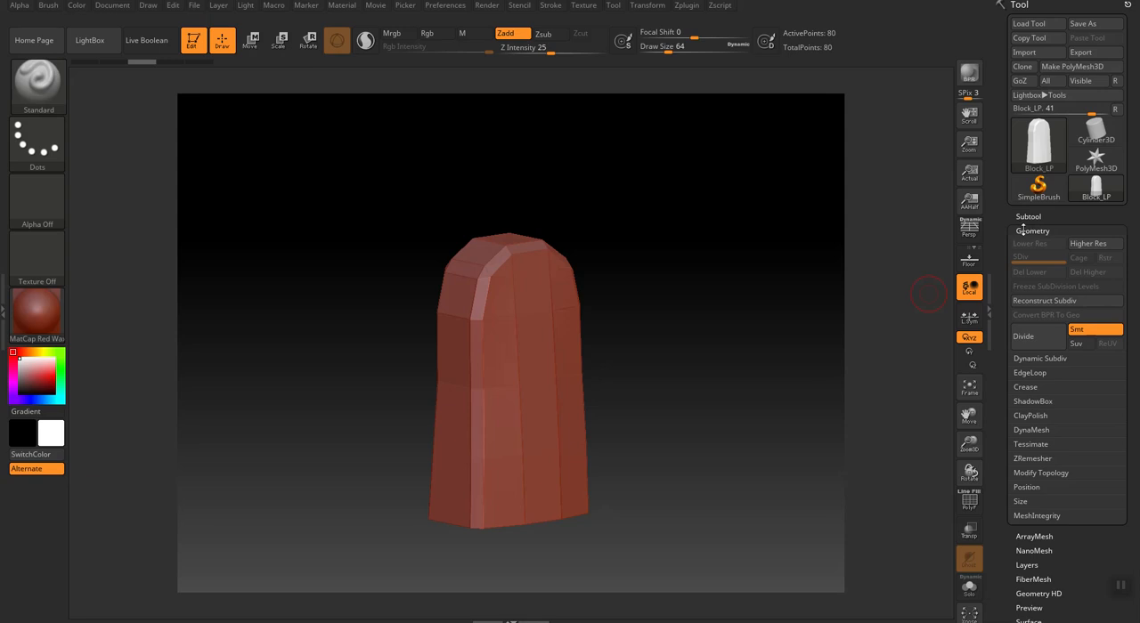
click(1040, 343)
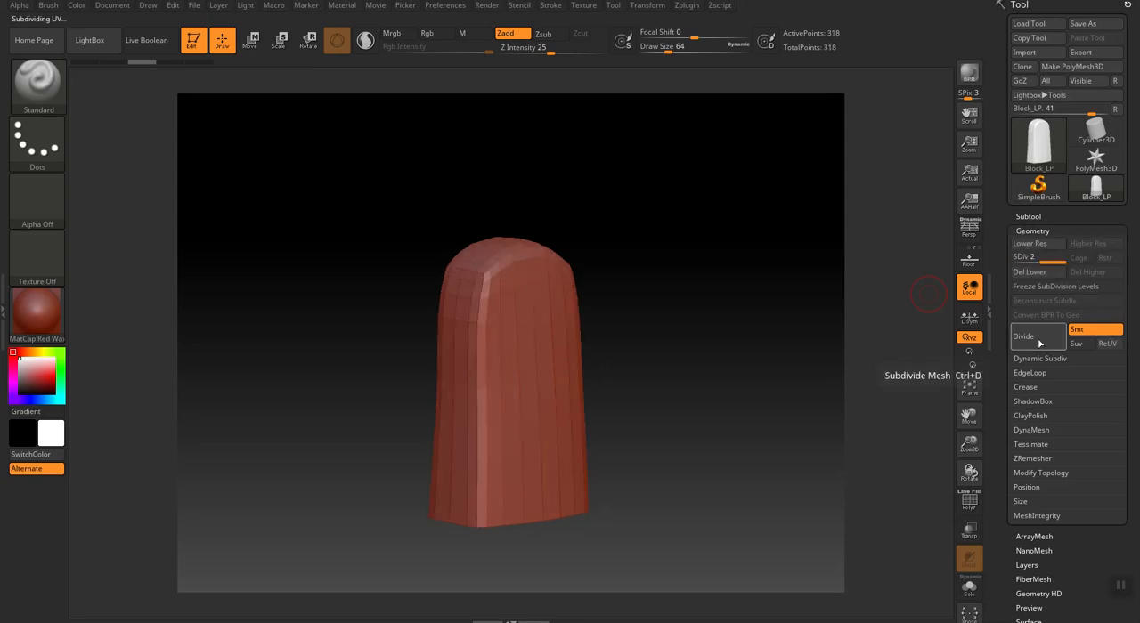
click(1039, 343)
click(1039, 343)
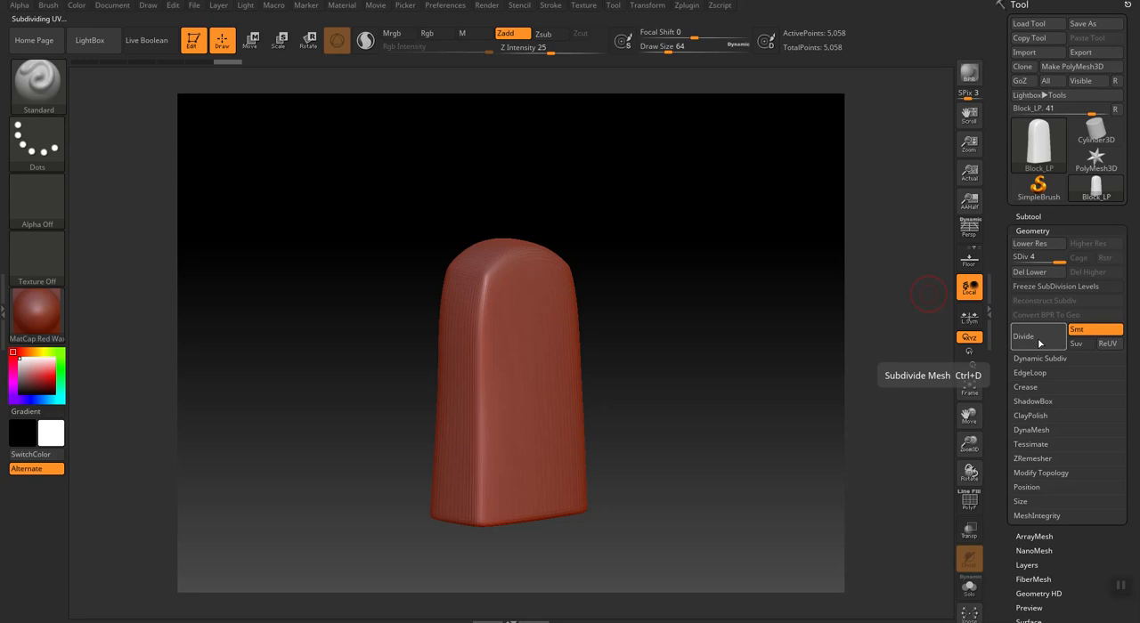
Chip away the block's front vertical edge with the TrimDynamic brush, enlarging the draw size to 120.
click(34, 81)
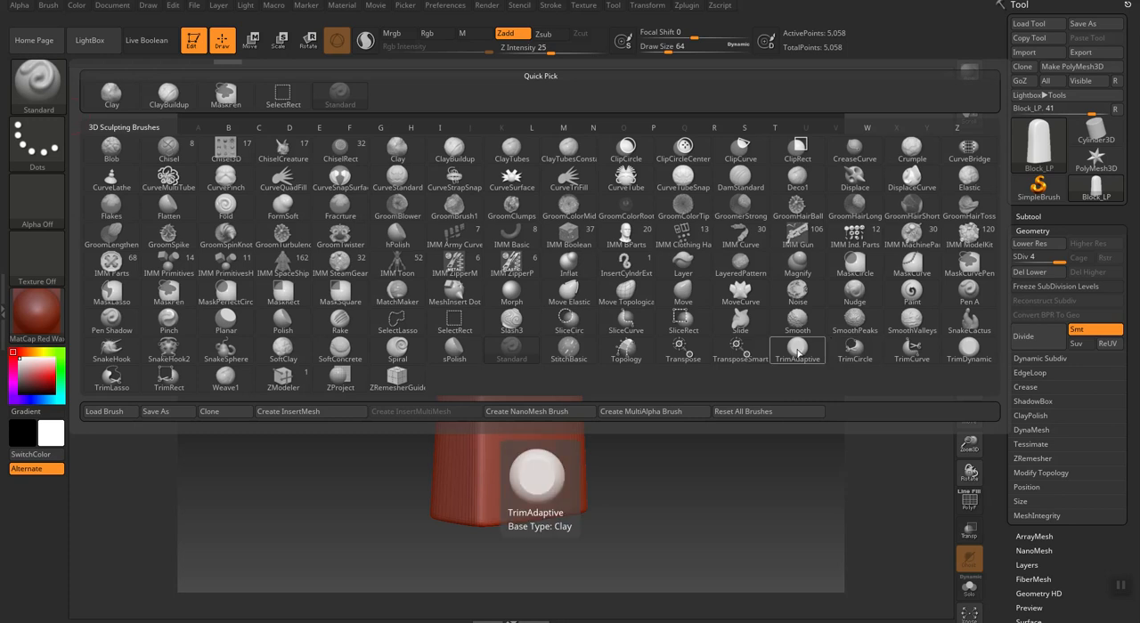
click(970, 351)
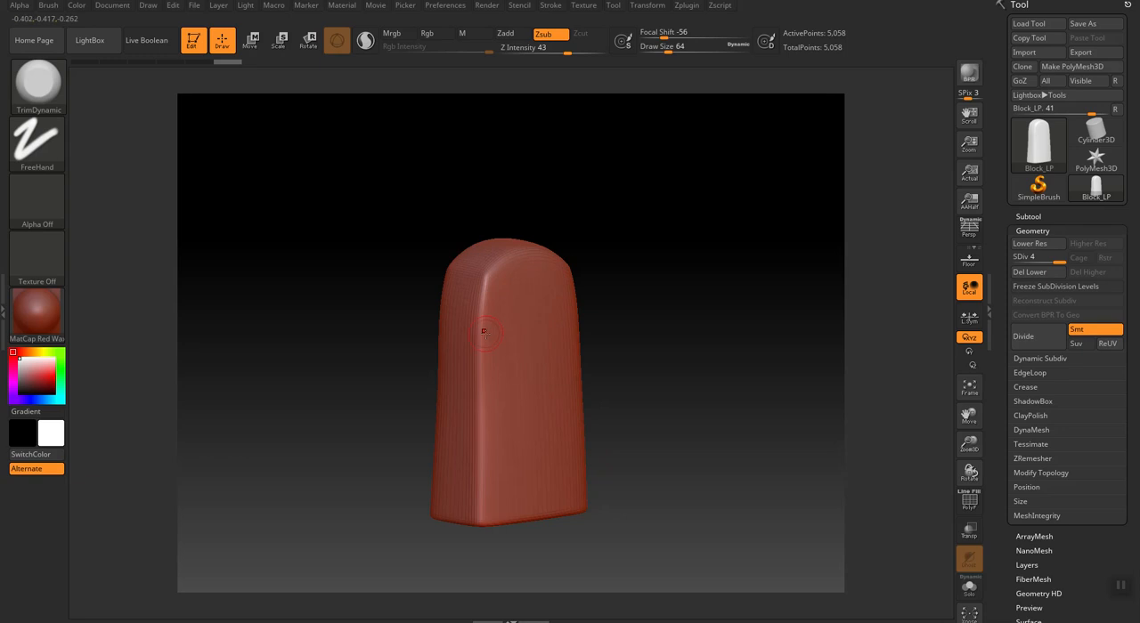
drag(482, 343, 478, 383)
drag(483, 312, 480, 342)
drag(488, 275, 484, 308)
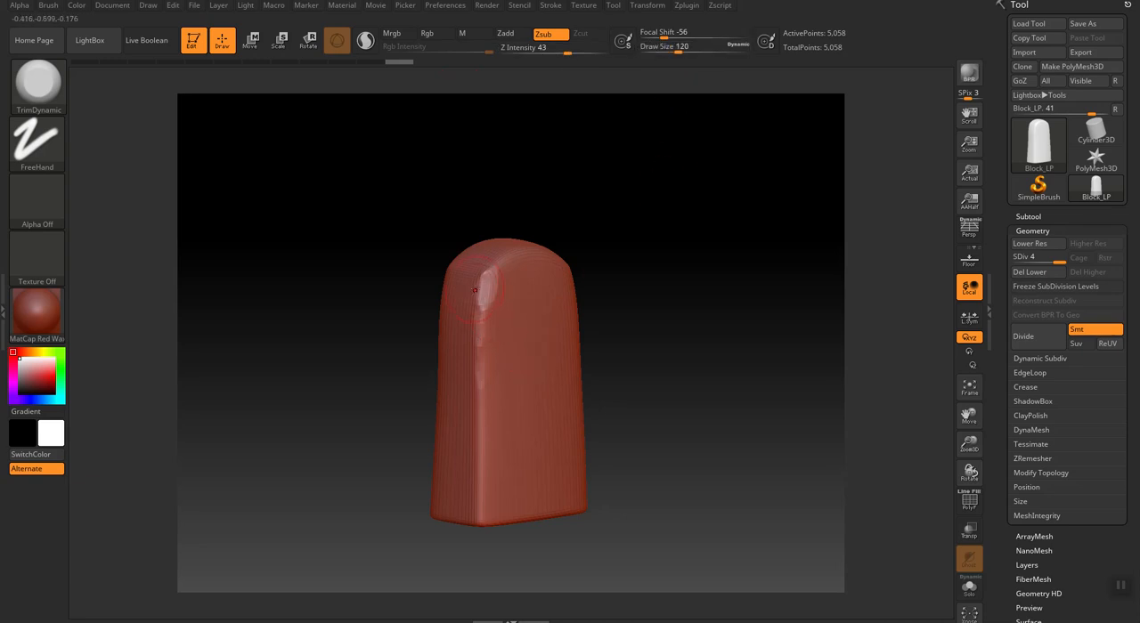
drag(491, 272, 484, 458)
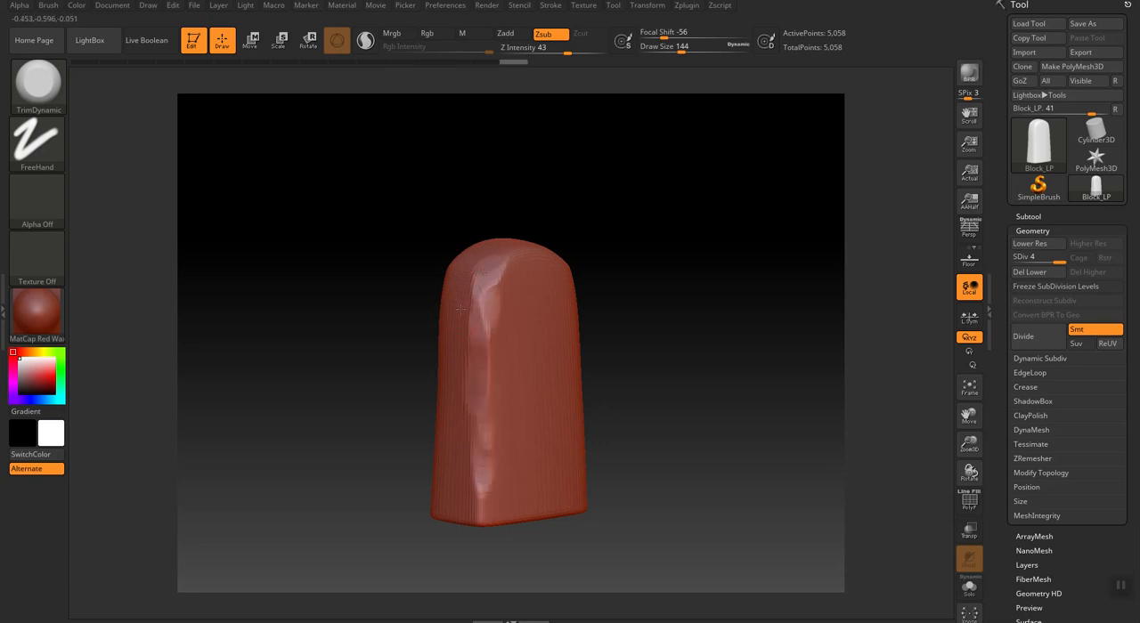
Trim the front face's opposite vertical edge and the rounded upper rim with TrimDynamic at draw size 144.
drag(644, 369, 593, 371)
drag(554, 292, 576, 392)
mouse_move(555, 322)
mouse_down()
mouse_move(546, 280)
mouse_move(498, 259)
mouse_up()
drag(386, 229, 474, 350)
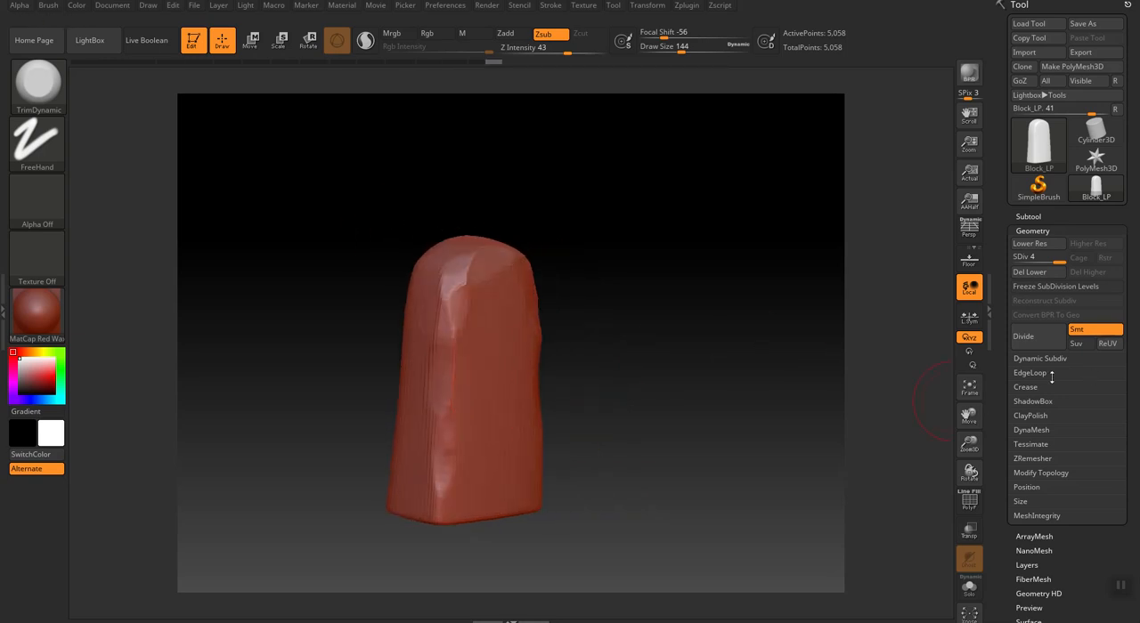
Divide the mesh to subdivision level 6 and flatten finer facets along the front vertical edge.
click(1040, 337)
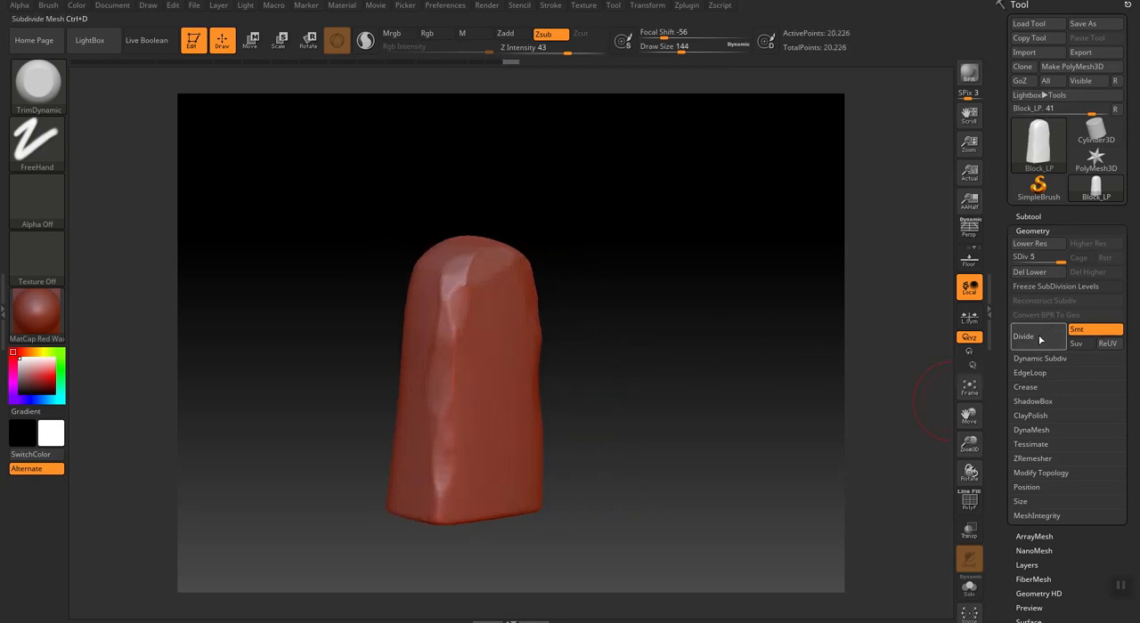
click(1040, 339)
mouse_move(468, 265)
mouse_down()
mouse_move(447, 321)
mouse_move(448, 363)
mouse_up()
mouse_move(437, 469)
mouse_down()
mouse_move(439, 511)
mouse_move(414, 511)
mouse_move(395, 457)
mouse_up()
drag(431, 388, 448, 279)
Rotate the block and trim irregular facets down its next long vertical edge from the rounded end to the base.
drag(374, 329, 319, 369)
mouse_move(418, 266)
mouse_down()
mouse_move(415, 308)
mouse_move(401, 292)
mouse_move(388, 494)
mouse_up()
drag(422, 351, 408, 260)
drag(409, 390, 412, 274)
Wear down the long edge and upper corner on the block's other side with TrimDynamic at draw size 128.
mouse_move(563, 404)
mouse_down()
mouse_move(499, 307)
mouse_move(511, 350)
mouse_up()
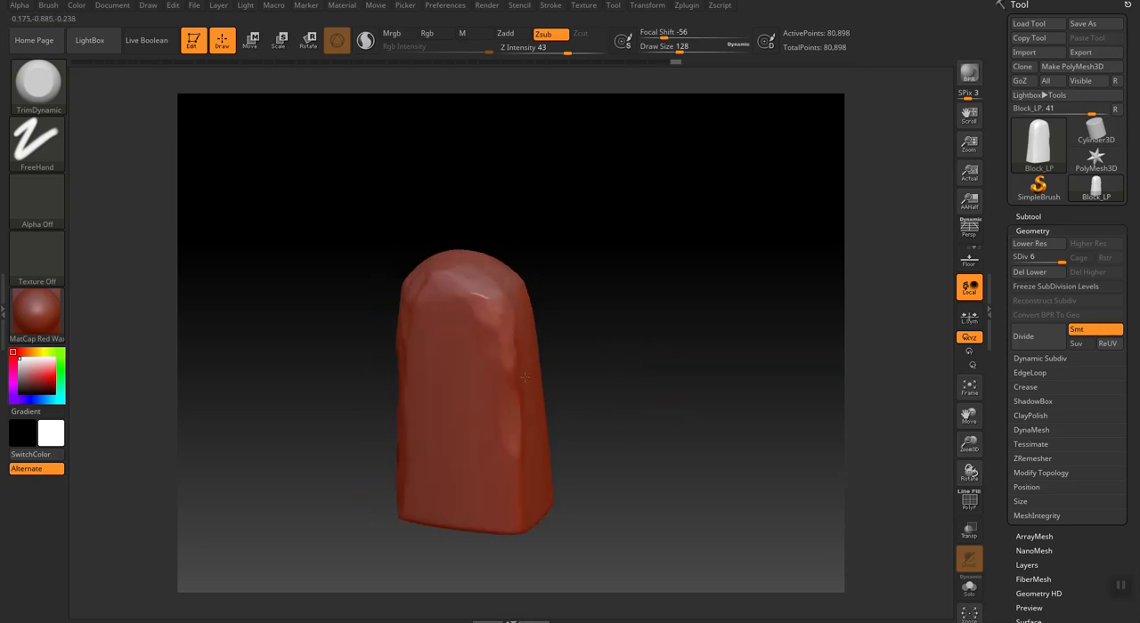
mouse_move(502, 434)
mouse_down()
mouse_move(432, 323)
mouse_move(459, 298)
mouse_move(452, 352)
mouse_move(498, 380)
mouse_up()
drag(496, 325, 504, 365)
mouse_move(488, 294)
mouse_down()
mouse_move(495, 322)
mouse_move(468, 313)
mouse_up()
drag(486, 361, 506, 383)
Trim facets into another vertical edge and flatten the bottom edge of the adjoining face.
drag(592, 358, 682, 366)
mouse_move(408, 325)
mouse_down()
mouse_move(415, 339)
mouse_move(427, 303)
mouse_move(418, 355)
mouse_up()
drag(390, 415, 367, 517)
drag(600, 457, 570, 410)
mouse_move(446, 525)
mouse_down()
mouse_move(453, 490)
mouse_move(371, 527)
mouse_up()
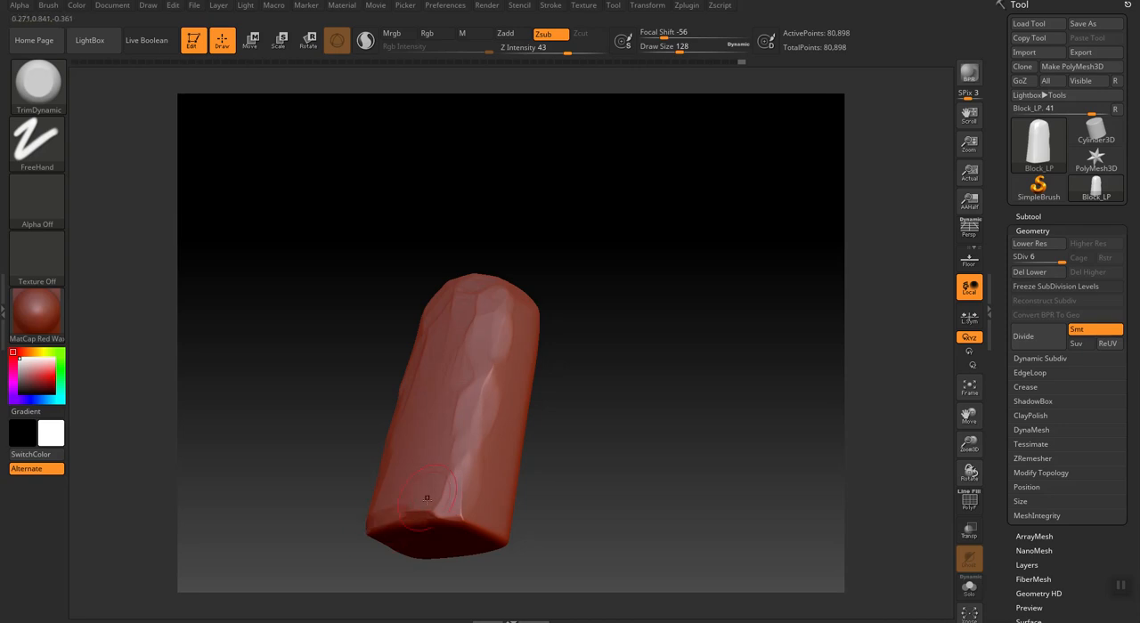
Carve flat facets into the rounded upper corner and along the vertical edge below it.
drag(631, 351, 566, 401)
mouse_move(411, 351)
mouse_down()
mouse_move(482, 321)
mouse_move(412, 363)
mouse_move(419, 556)
mouse_up()
mouse_move(427, 364)
mouse_down()
mouse_move(434, 344)
mouse_move(479, 326)
mouse_move(442, 312)
mouse_move(431, 333)
mouse_up()
mouse_move(586, 334)
mouse_down()
mouse_move(607, 320)
mouse_move(595, 299)
mouse_up()
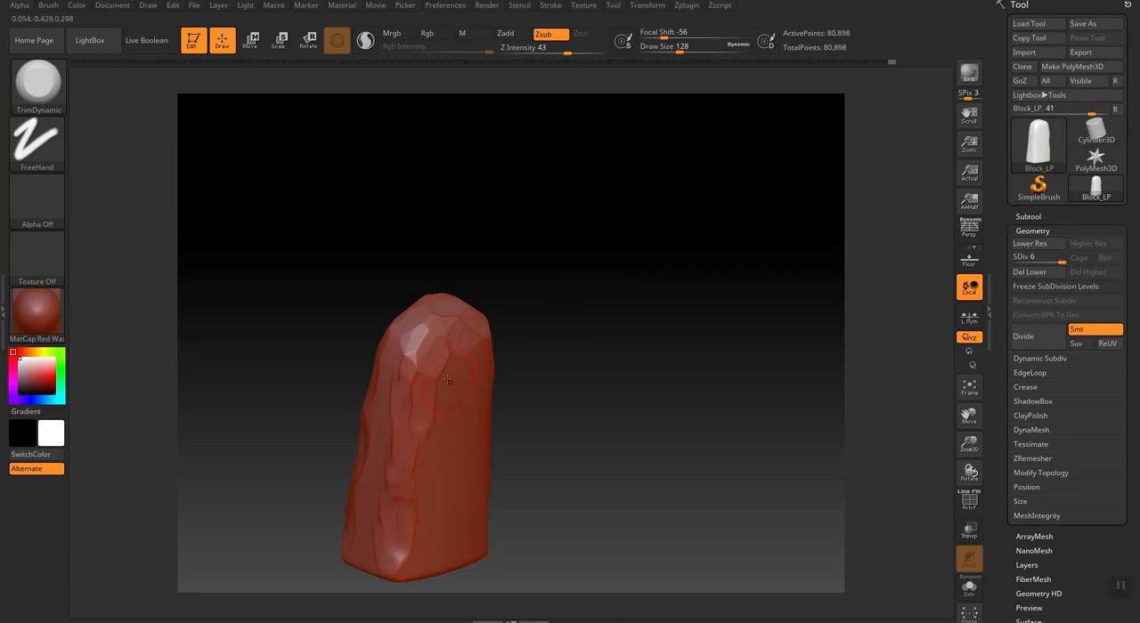
mouse_move(415, 325)
mouse_down()
mouse_move(397, 424)
mouse_move(428, 329)
mouse_move(433, 380)
mouse_up()
drag(417, 458, 411, 345)
drag(397, 383, 406, 465)
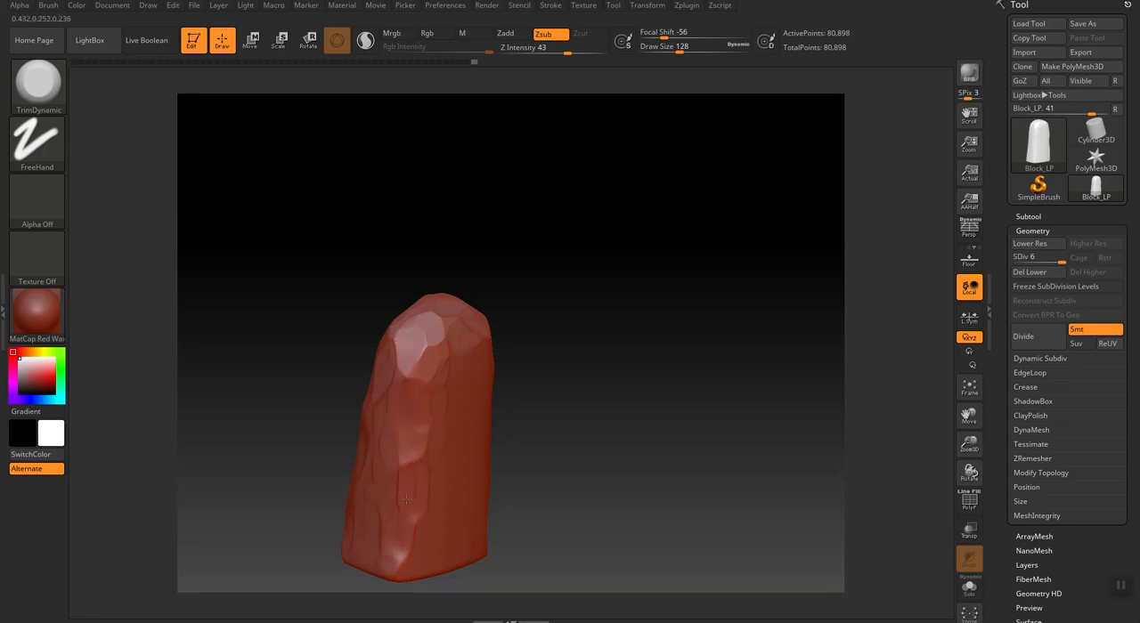
Chip the remaining long edge from the rounded end to the base, reducing the draw size to 96.
mouse_move(537, 452)
mouse_down()
mouse_move(519, 374)
mouse_move(442, 360)
mouse_up()
drag(607, 410, 570, 427)
mouse_move(489, 363)
mouse_down()
mouse_move(487, 324)
mouse_move(525, 534)
mouse_up()
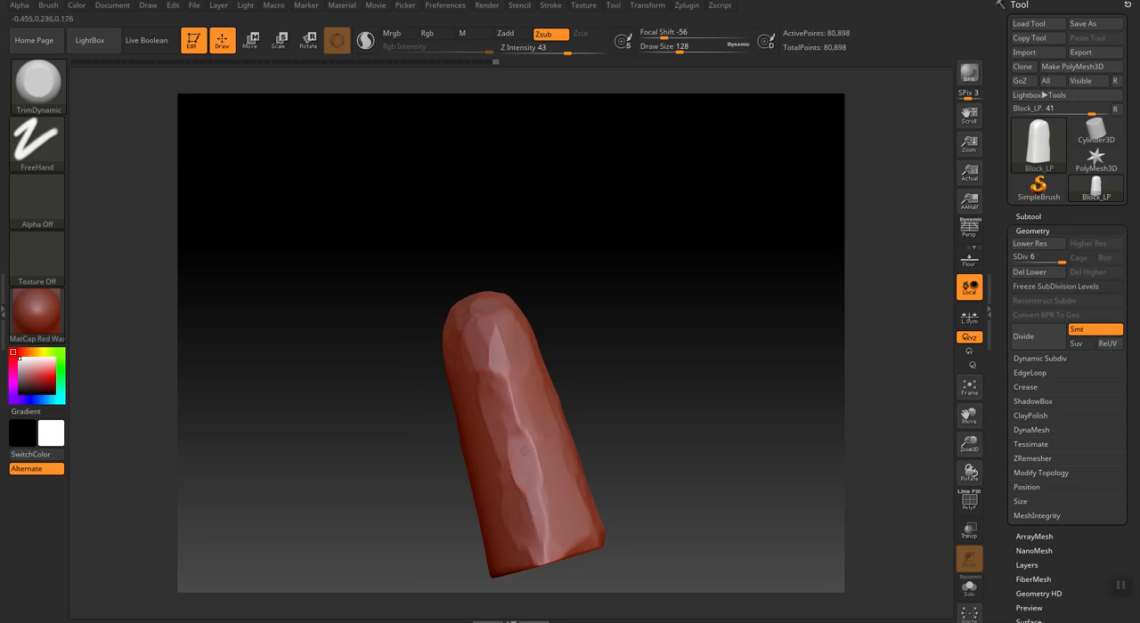
drag(519, 459, 506, 393)
key(bracketleft)
key(bracketleft)
mouse_move(496, 334)
mouse_down()
mouse_move(486, 342)
mouse_move(523, 418)
mouse_move(547, 539)
mouse_up()
Turn the underside into view and wear down the edges around the block's base with TrimDynamic.
mouse_move(664, 438)
mouse_down()
mouse_move(677, 339)
mouse_move(651, 398)
mouse_up()
mouse_move(472, 535)
mouse_down()
mouse_move(447, 555)
mouse_move(510, 506)
mouse_move(481, 524)
mouse_up()
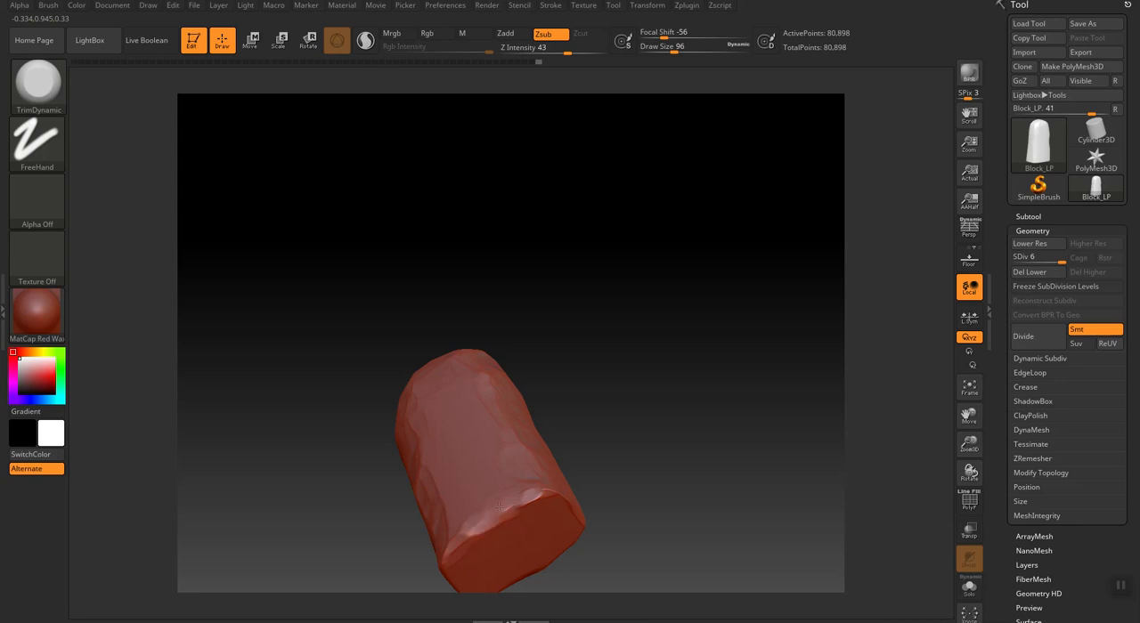
drag(668, 514, 570, 518)
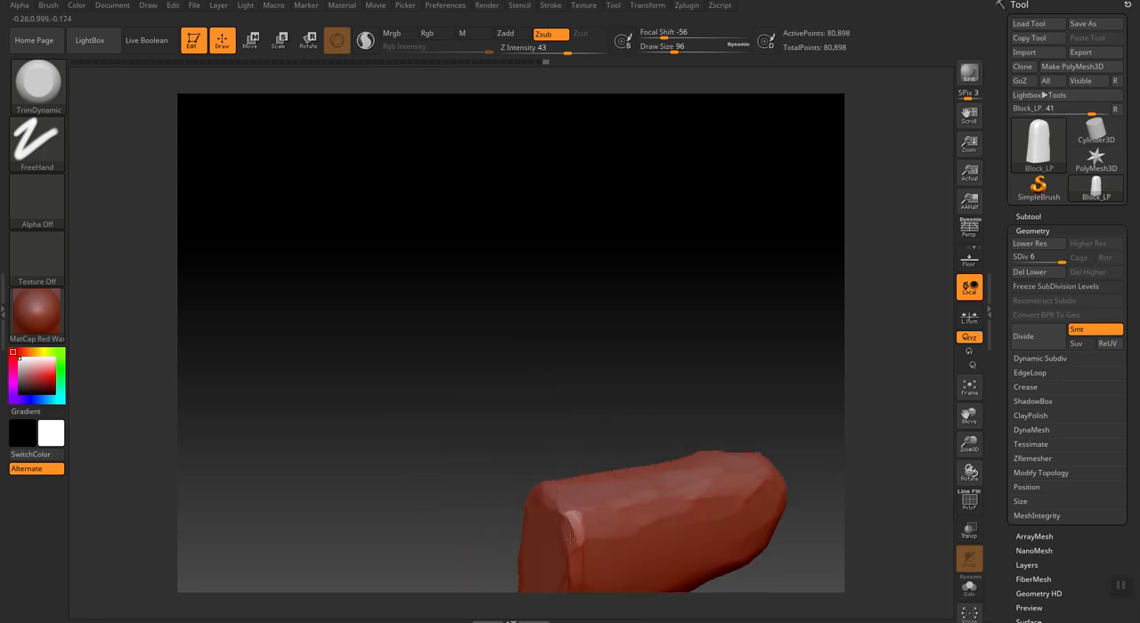
alt+drag(415, 429, 356, 225)
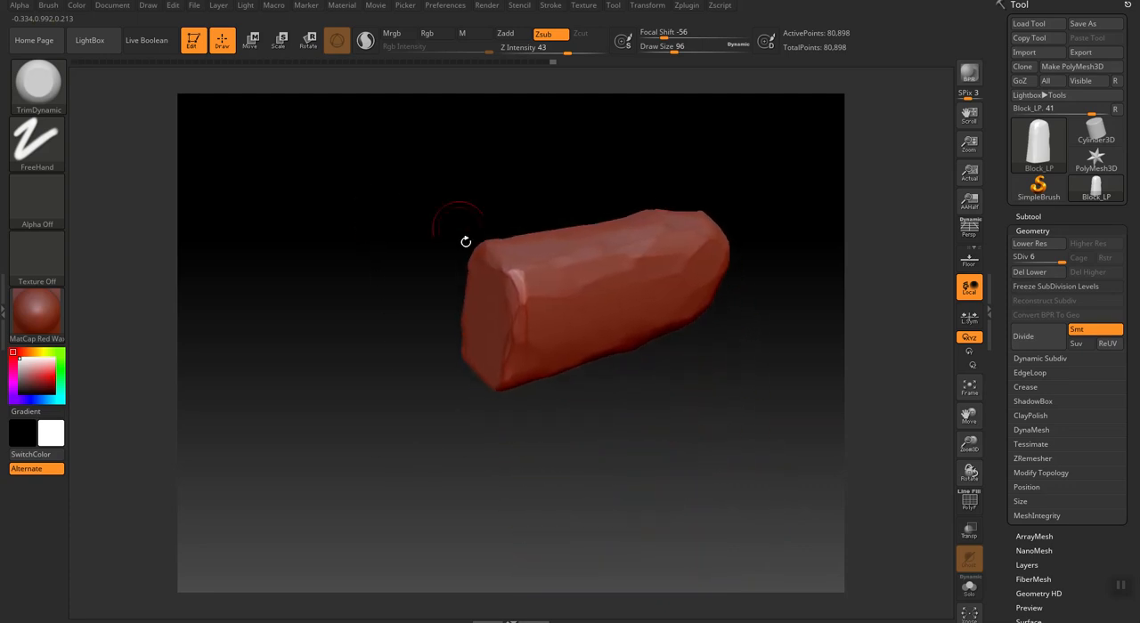
drag(666, 473, 542, 348)
drag(535, 439, 588, 360)
mouse_move(462, 292)
mouse_down()
mouse_move(488, 349)
mouse_move(475, 324)
mouse_move(460, 322)
mouse_move(472, 342)
mouse_up()
Center the block in the view and trim facets into the rim of its rounded end.
mouse_move(579, 200)
mouse_down()
mouse_move(647, 239)
mouse_move(637, 356)
mouse_up()
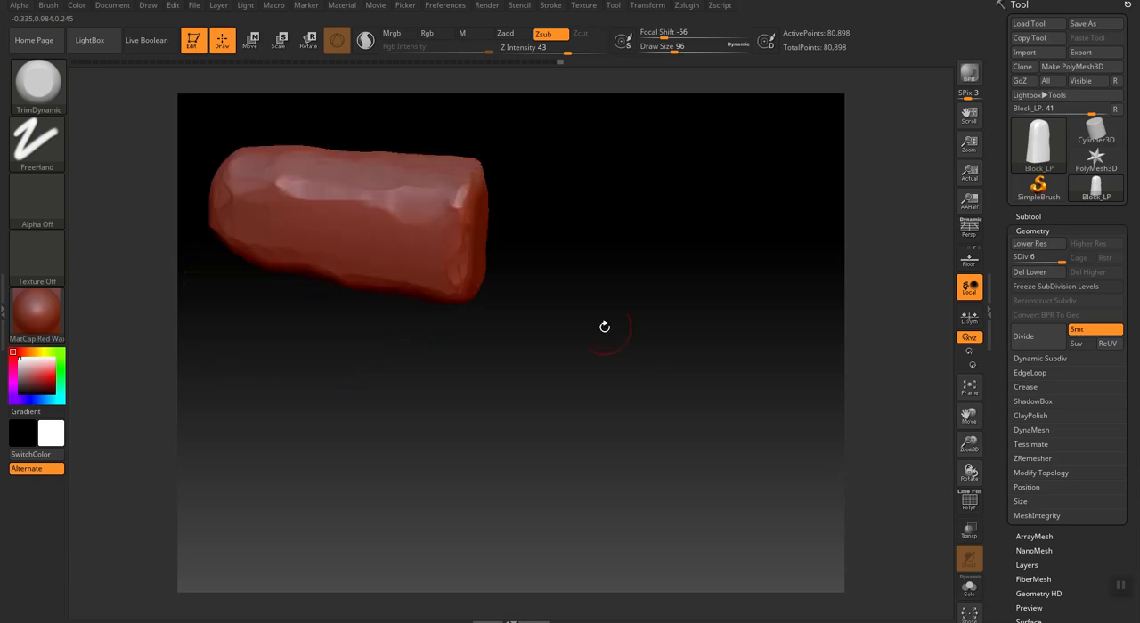
drag(635, 273, 556, 357)
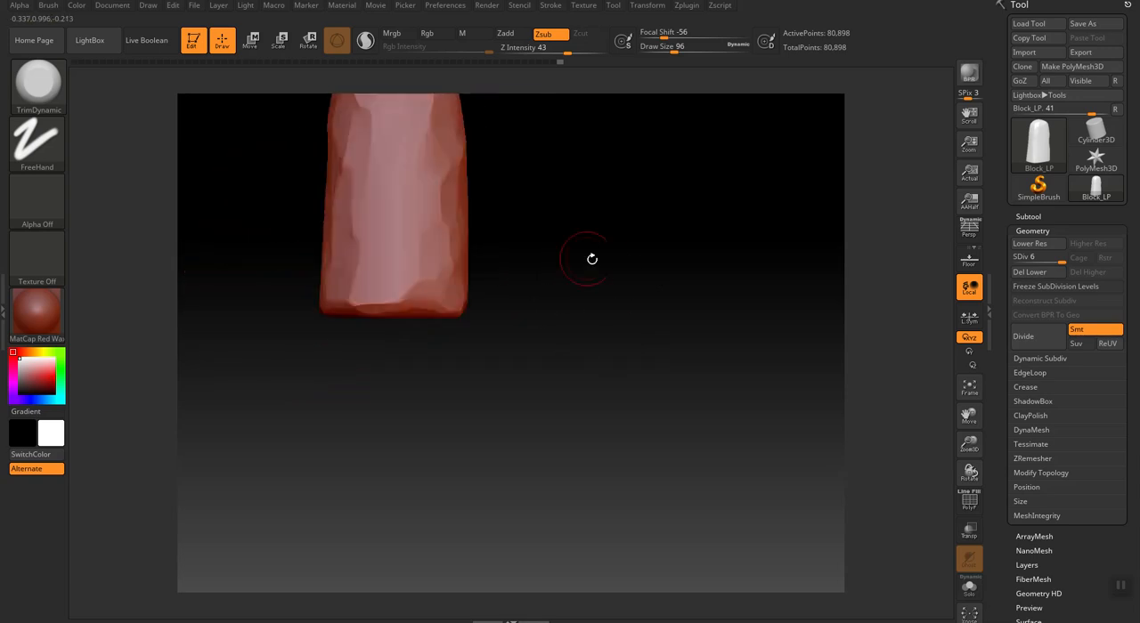
key(f)
drag(484, 187, 457, 217)
mouse_move(457, 411)
mouse_down()
mouse_move(463, 422)
mouse_move(521, 407)
mouse_up()
mouse_move(533, 267)
mouse_down()
mouse_move(535, 236)
mouse_move(517, 195)
mouse_up()
Rotate around the block and refine the trimmed facets on the upper half of its vertical edges.
drag(653, 368, 725, 387)
drag(479, 370, 485, 268)
drag(630, 381, 694, 375)
mouse_move(479, 245)
mouse_down()
mouse_move(482, 281)
mouse_move(498, 285)
mouse_move(496, 411)
mouse_move(418, 419)
mouse_move(415, 352)
mouse_move(480, 345)
mouse_up()
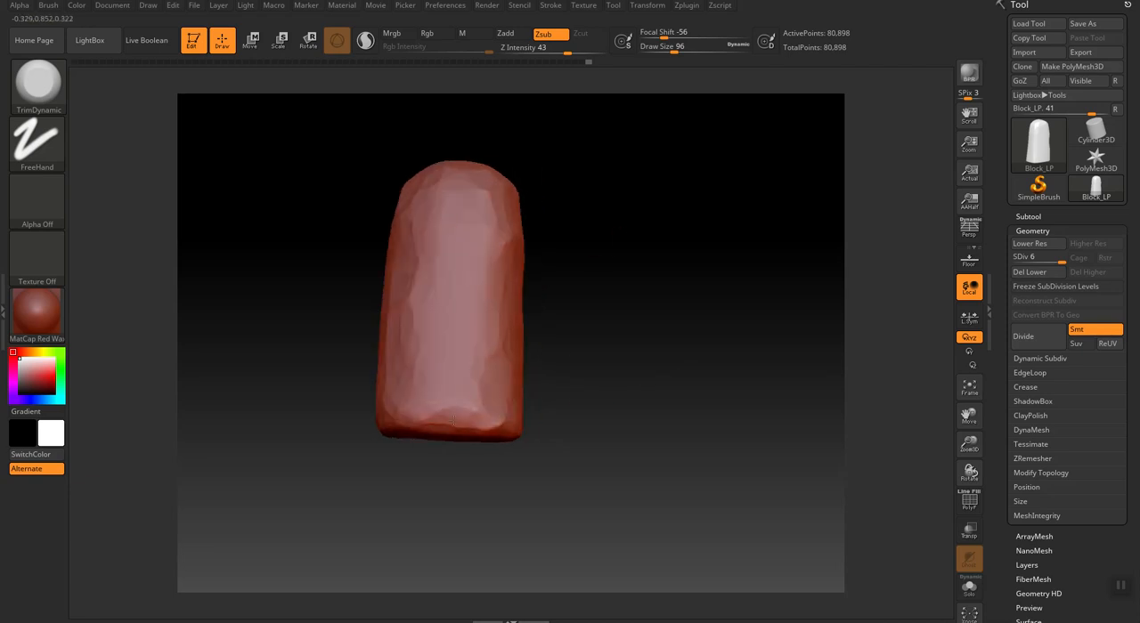
Reduce the draw size to 64 and trim small facets into the upper part of the side edge.
mouse_move(634, 385)
mouse_down()
mouse_move(662, 377)
mouse_move(639, 310)
mouse_move(664, 288)
mouse_move(629, 287)
mouse_up()
drag(484, 257, 479, 333)
key([)
key([)
key([)
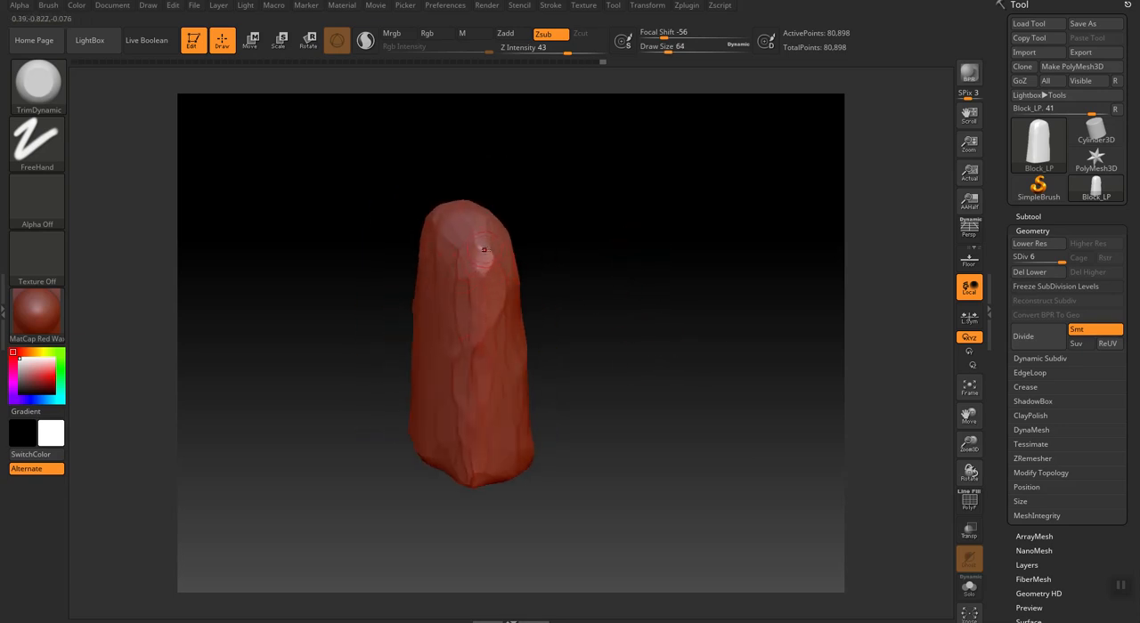
drag(477, 252, 481, 277)
Turn the block to face front and add a new sculpting layer to it.
mouse_move(573, 455)
mouse_down()
mouse_move(734, 434)
mouse_move(733, 364)
mouse_move(745, 364)
mouse_up()
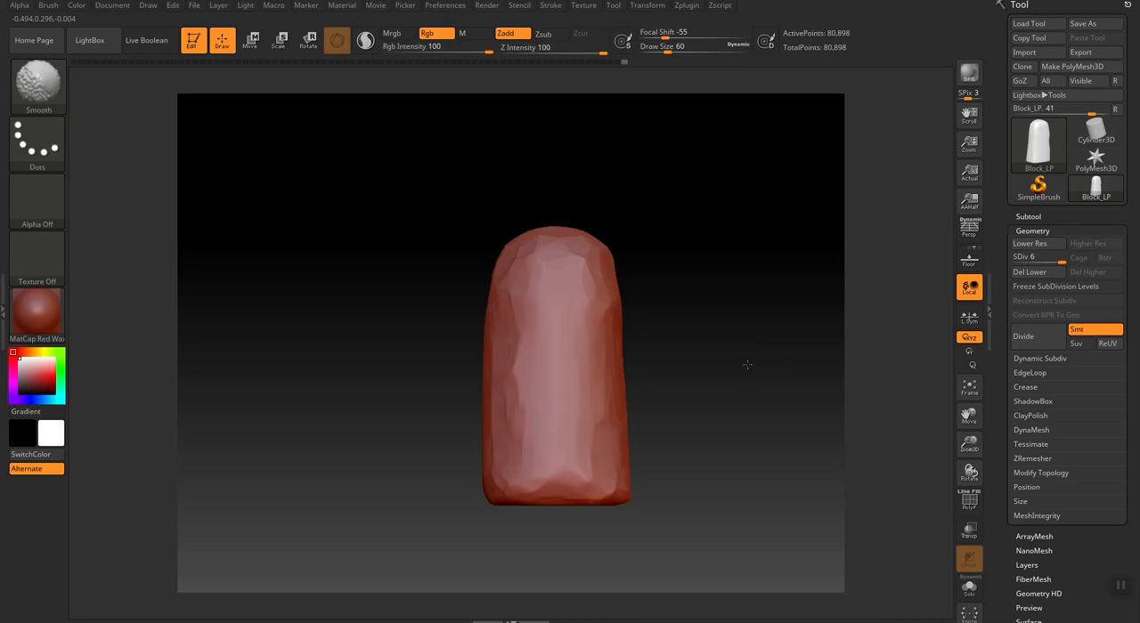
click(1063, 231)
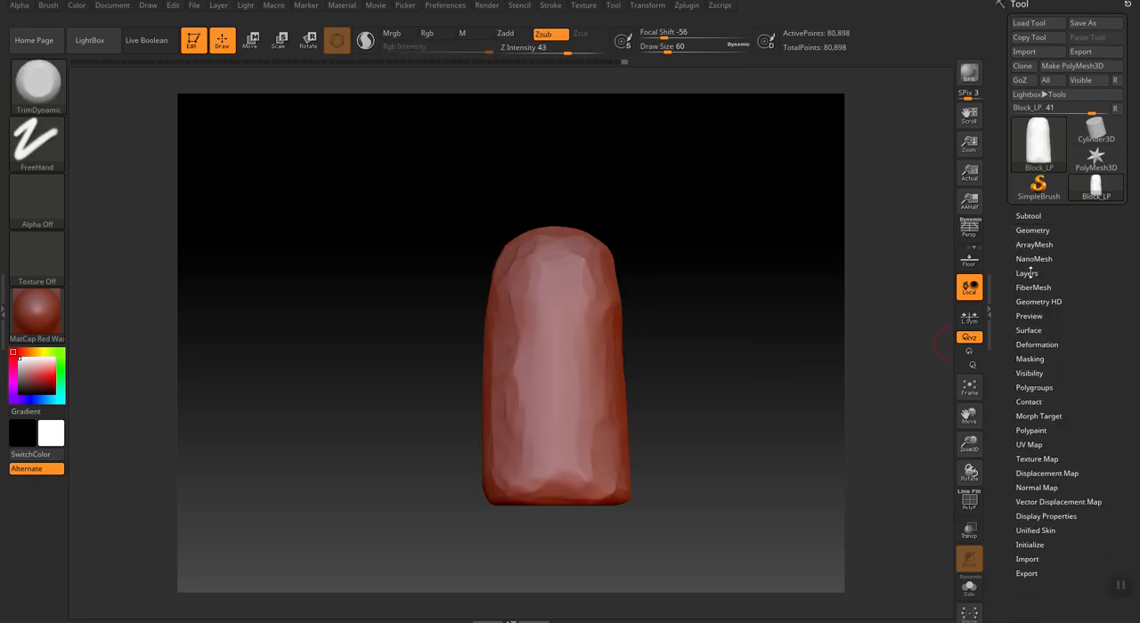
click(1029, 274)
click(1024, 443)
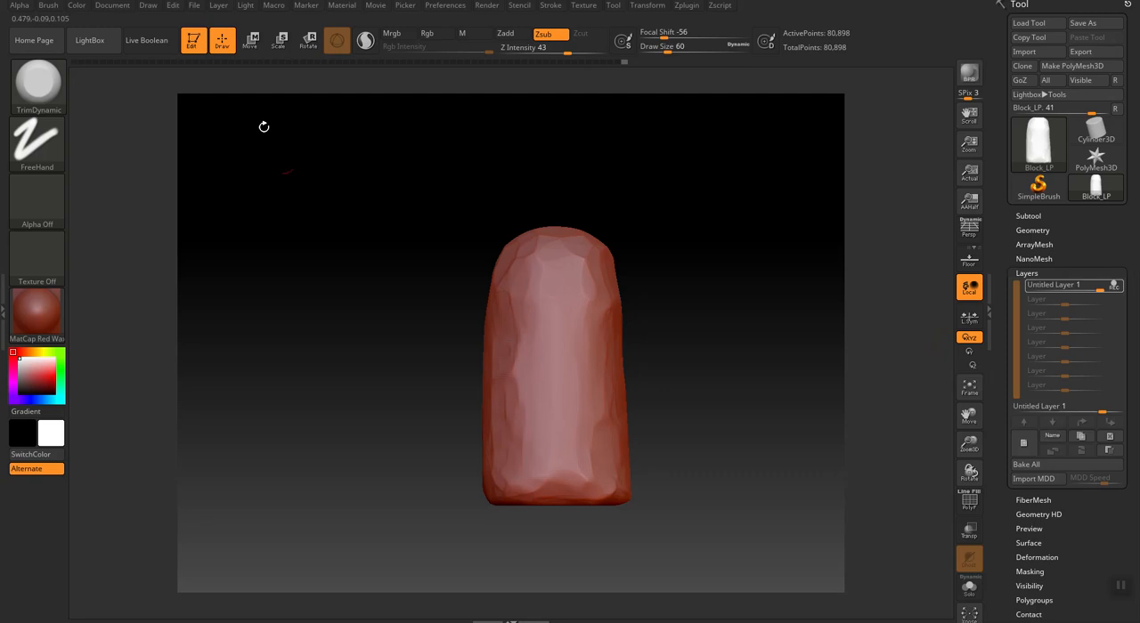
Carve a diagonal crack across the lower front face down to the base with the DamStandard brush at draw size 60.
click(36, 89)
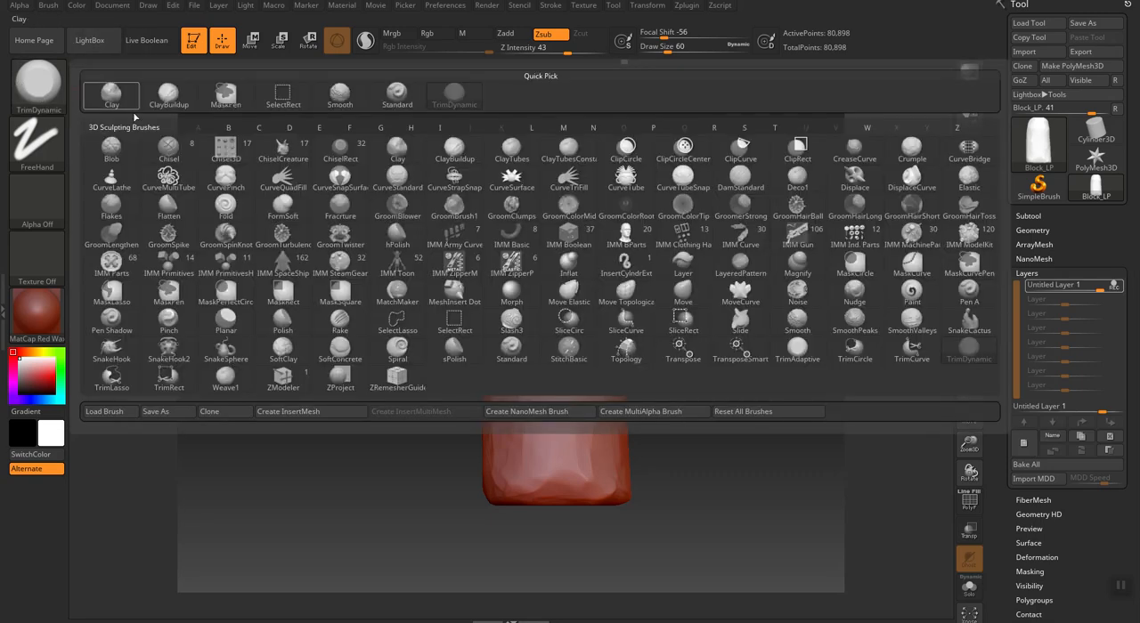
click(740, 177)
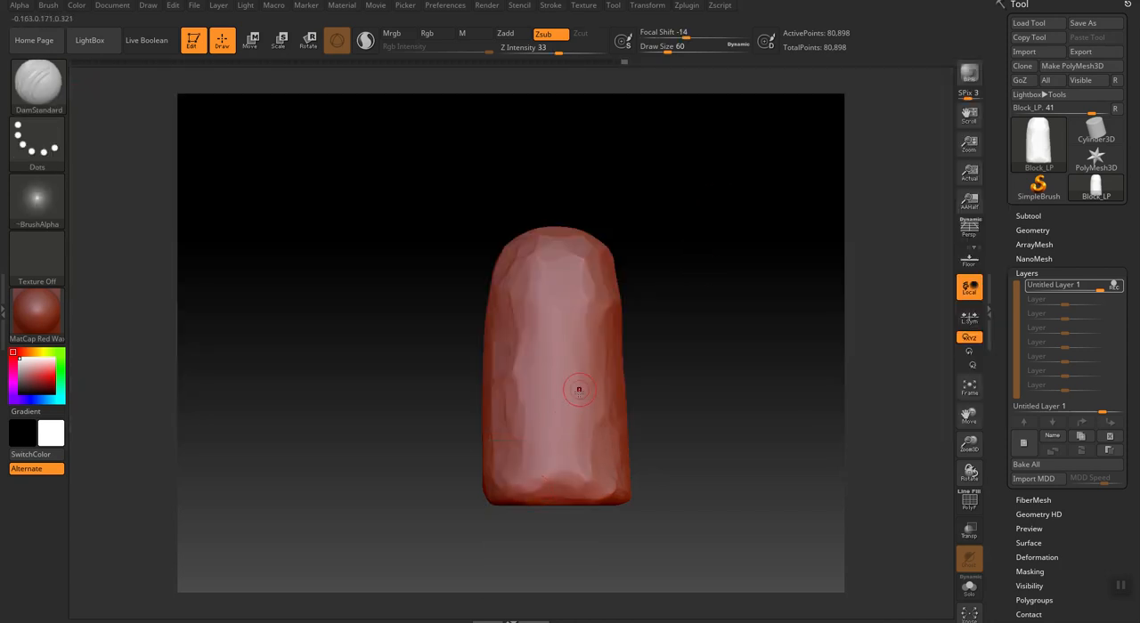
drag(591, 363, 538, 495)
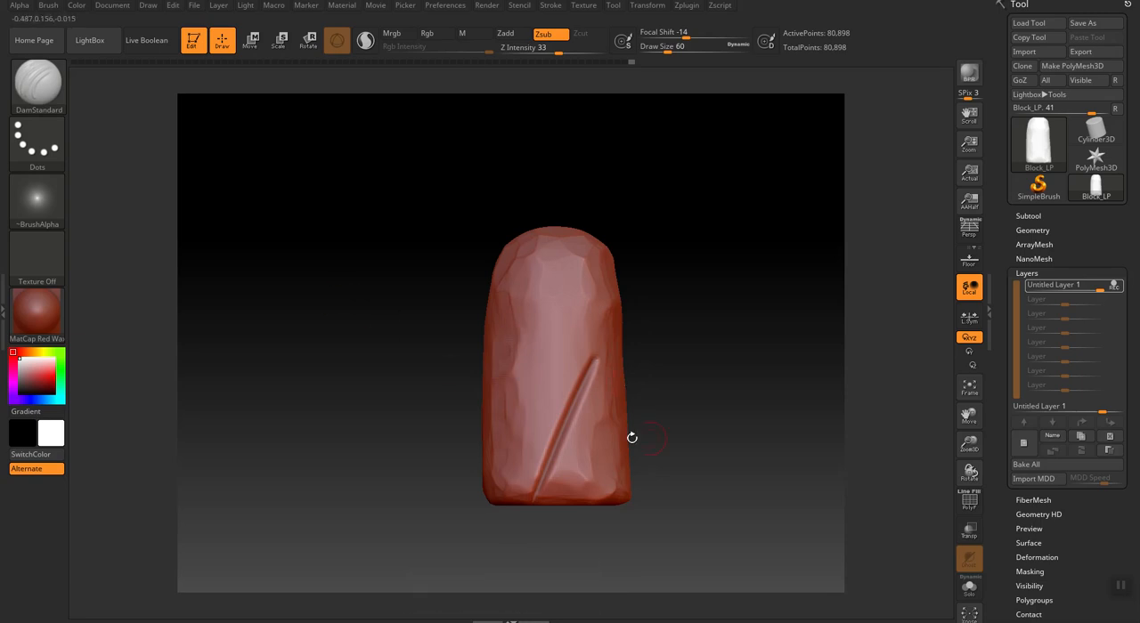
Try to carve a second crack branching upward from the diagonal crack at draw size 44, and undo it.
key(bracketleft)
drag(567, 413, 531, 339)
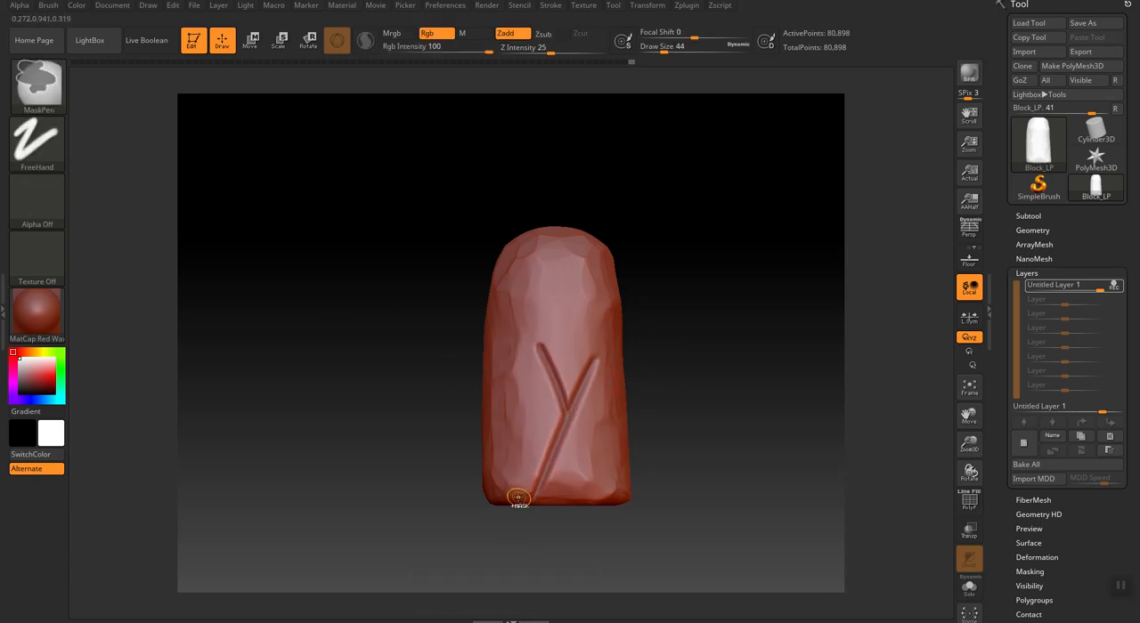
key(ctrl+z)
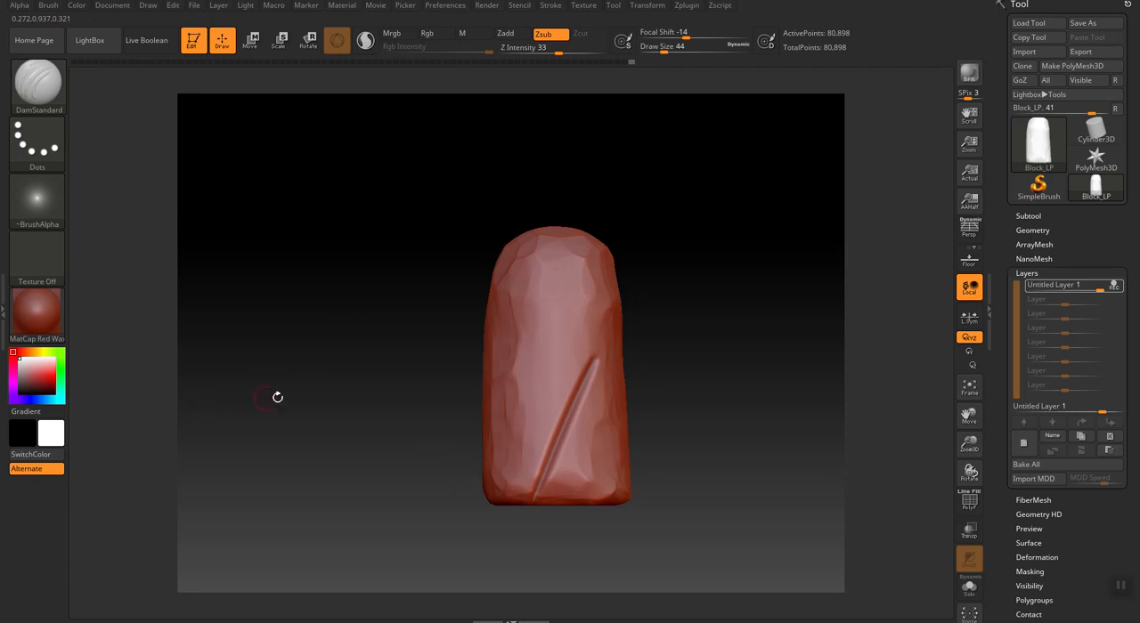
Tighten the diagonal crack into a thin line with the Pinch brush, raising the draw size to 84.
key(b)
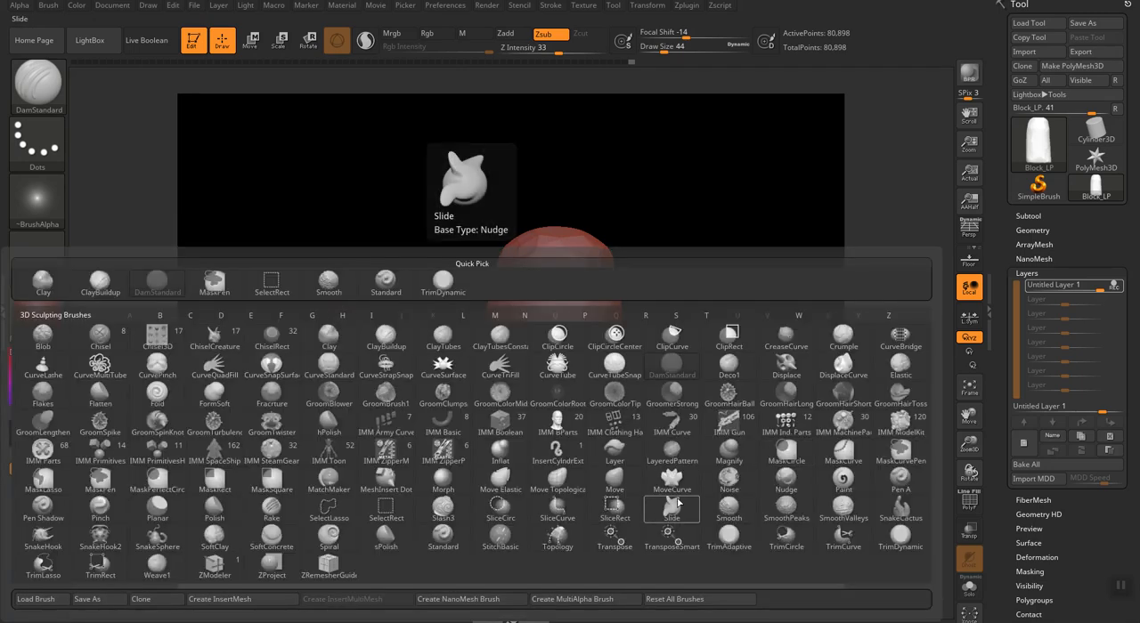
key(p)
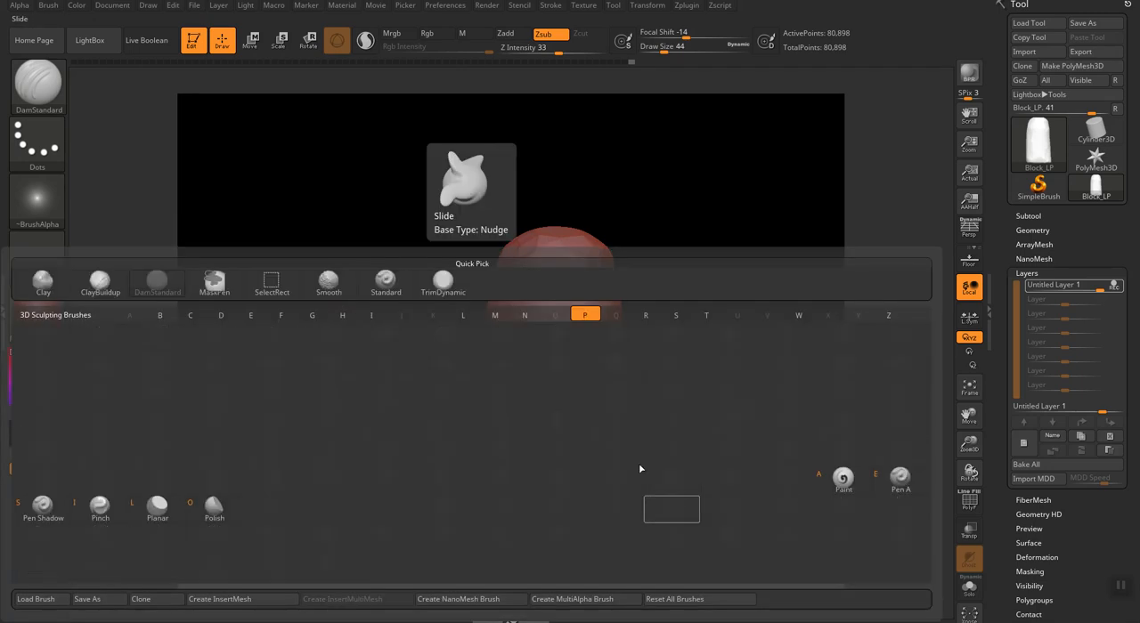
click(100, 507)
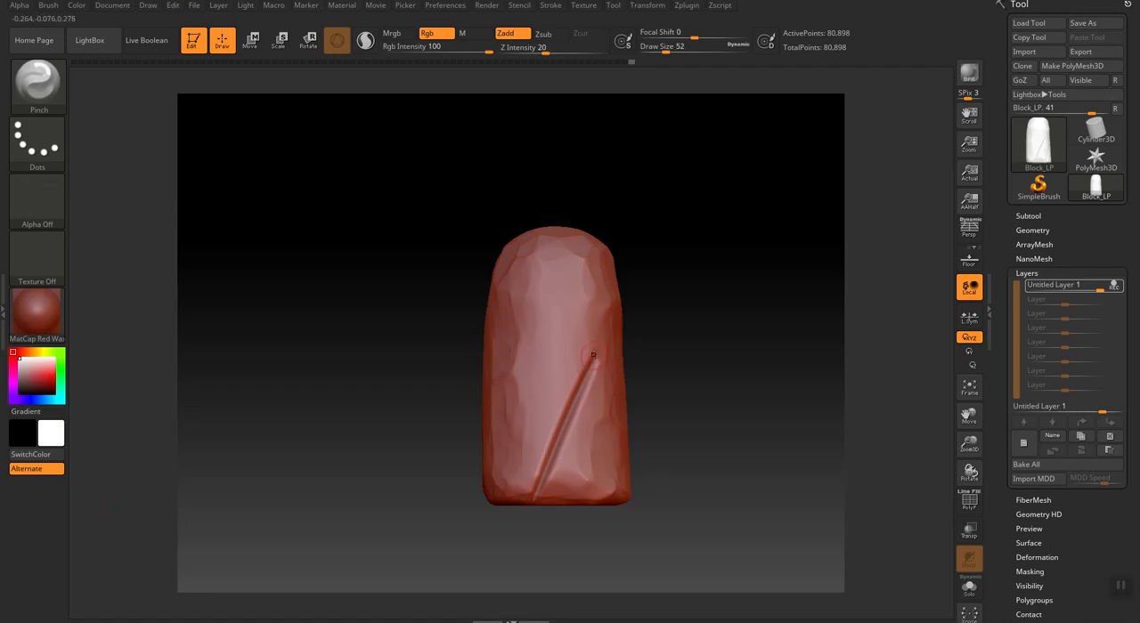
key(bracketright)
mouse_move(592, 358)
mouse_down()
mouse_move(545, 459)
mouse_move(588, 361)
mouse_move(544, 495)
mouse_move(547, 473)
mouse_move(527, 507)
mouse_move(594, 359)
mouse_up()
drag(547, 472, 591, 360)
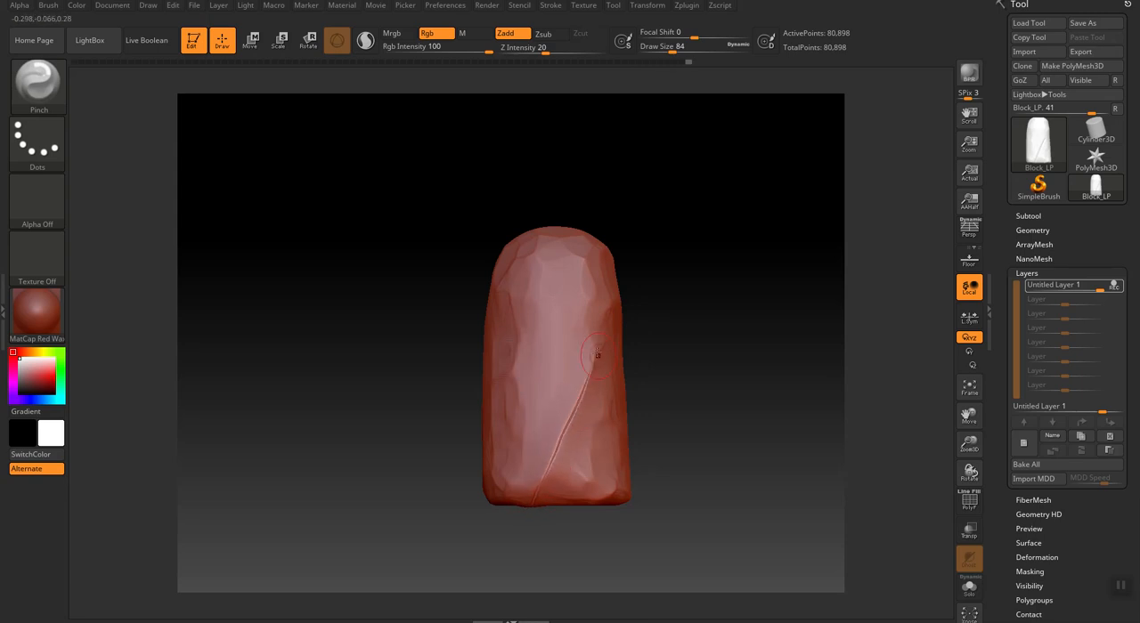
Flatten the surface at the upper end of the diagonal crack with the TrimDynamic brush and check the block from several sides.
mouse_move(721, 472)
mouse_down()
mouse_move(743, 459)
mouse_move(713, 468)
mouse_up()
drag(968, 454, 974, 493)
drag(718, 470, 596, 451)
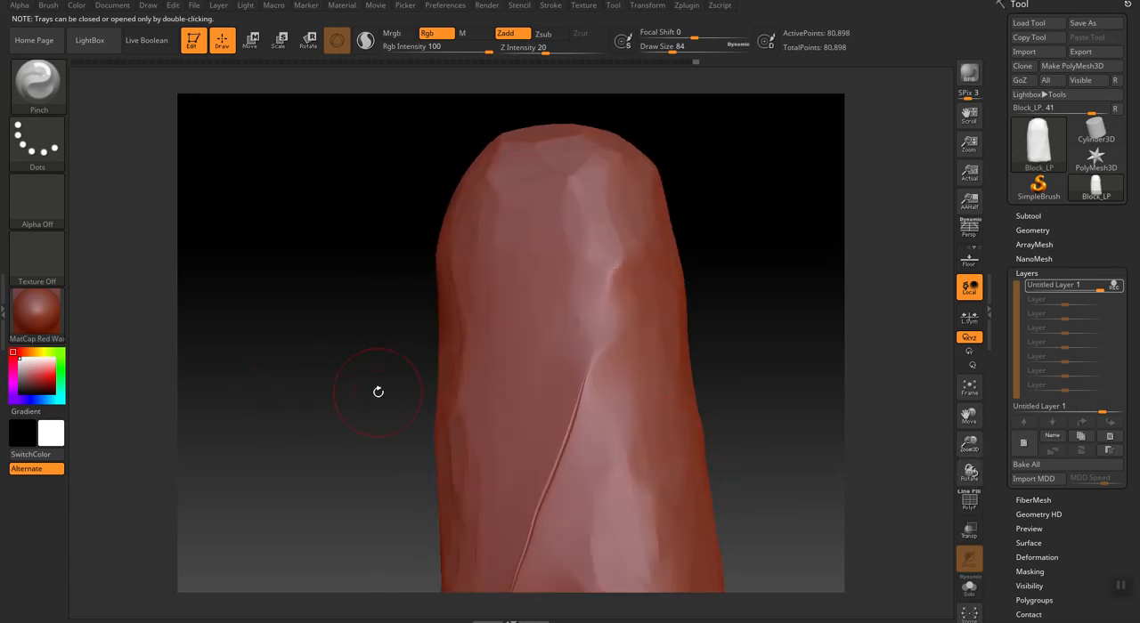
key(b)
key(d)
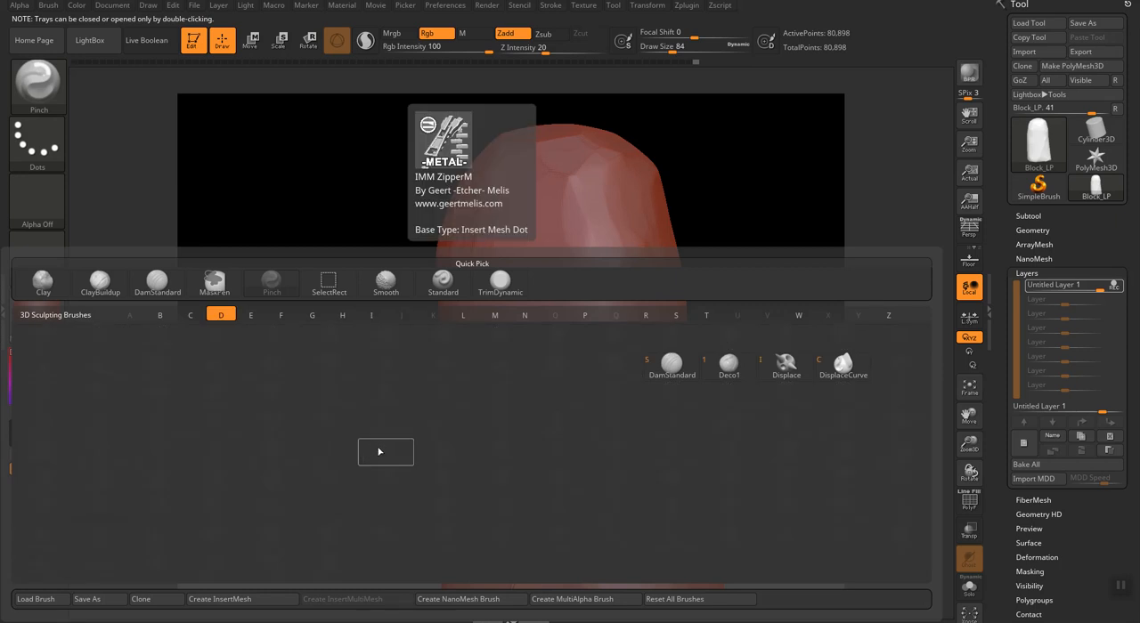
key(d)
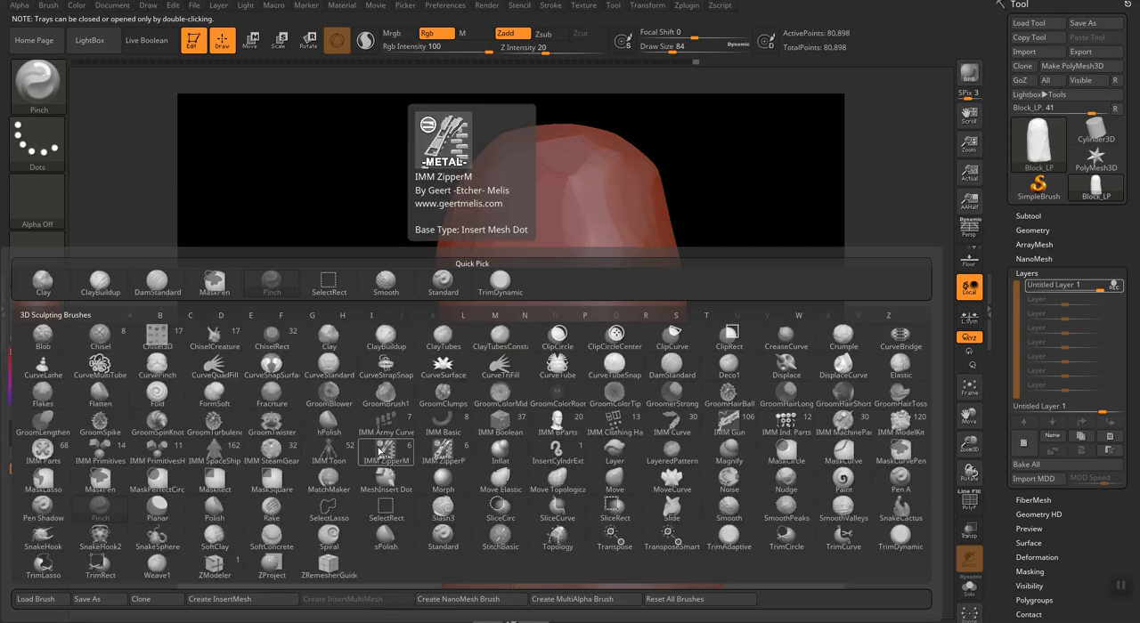
key(t)
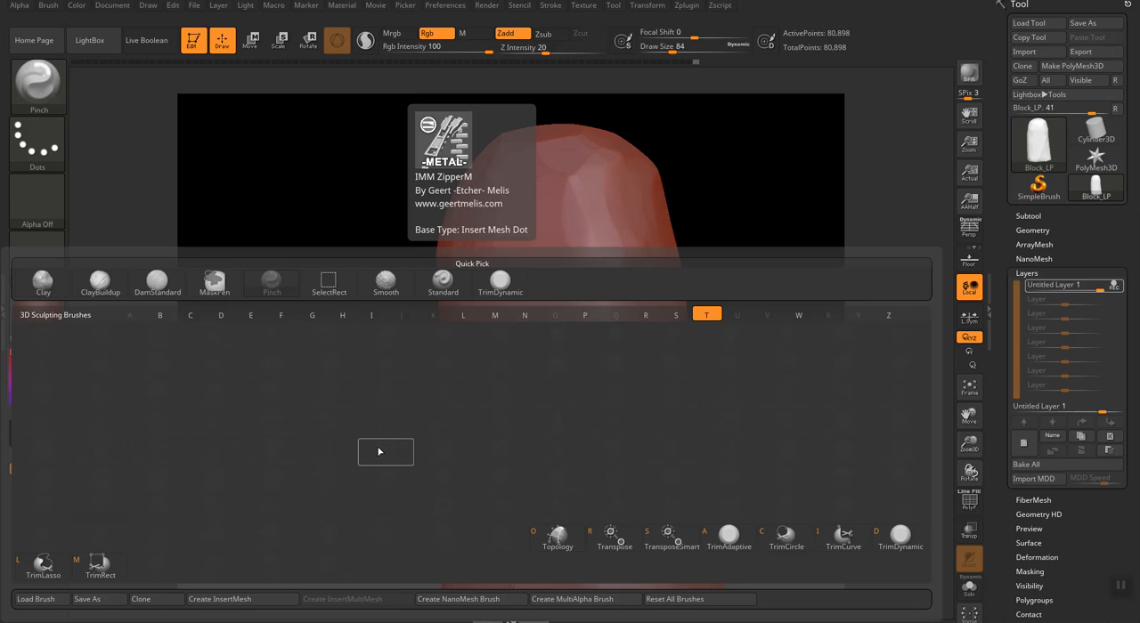
key(d)
mouse_move(589, 364)
mouse_down()
mouse_move(550, 451)
mouse_move(599, 349)
mouse_up()
drag(288, 389, 332, 407)
mouse_move(288, 436)
mouse_down()
mouse_move(407, 295)
mouse_move(689, 341)
mouse_move(596, 384)
mouse_up()
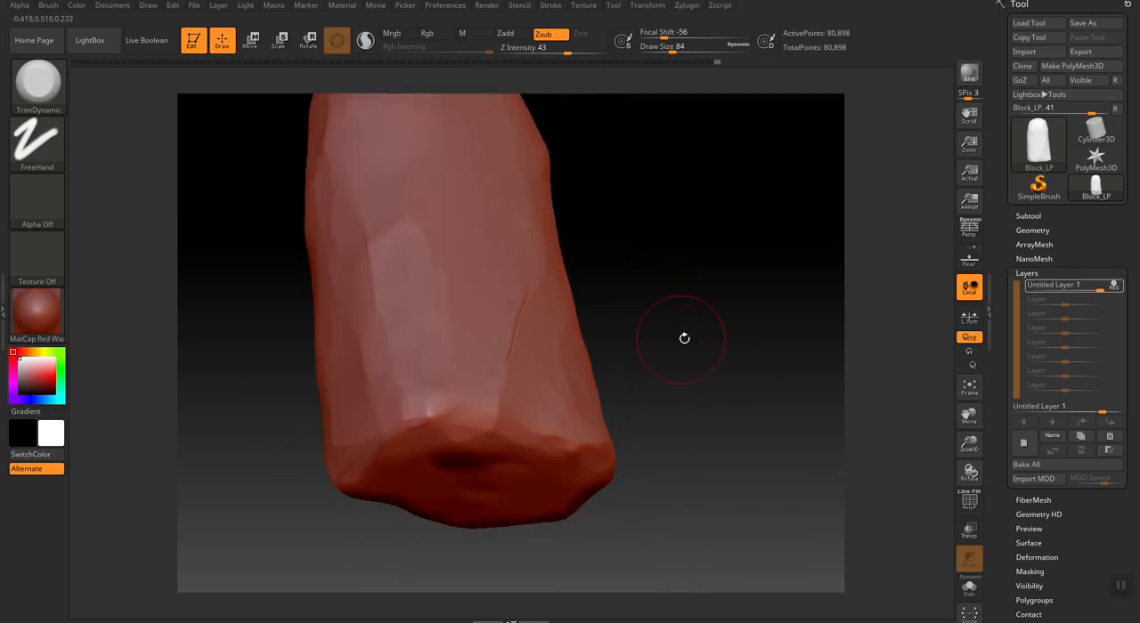
drag(691, 343, 633, 389)
mouse_move(325, 307)
mouse_down()
mouse_move(351, 309)
mouse_move(338, 309)
mouse_move(338, 334)
mouse_move(297, 293)
mouse_move(303, 303)
mouse_up()
drag(288, 247, 374, 349)
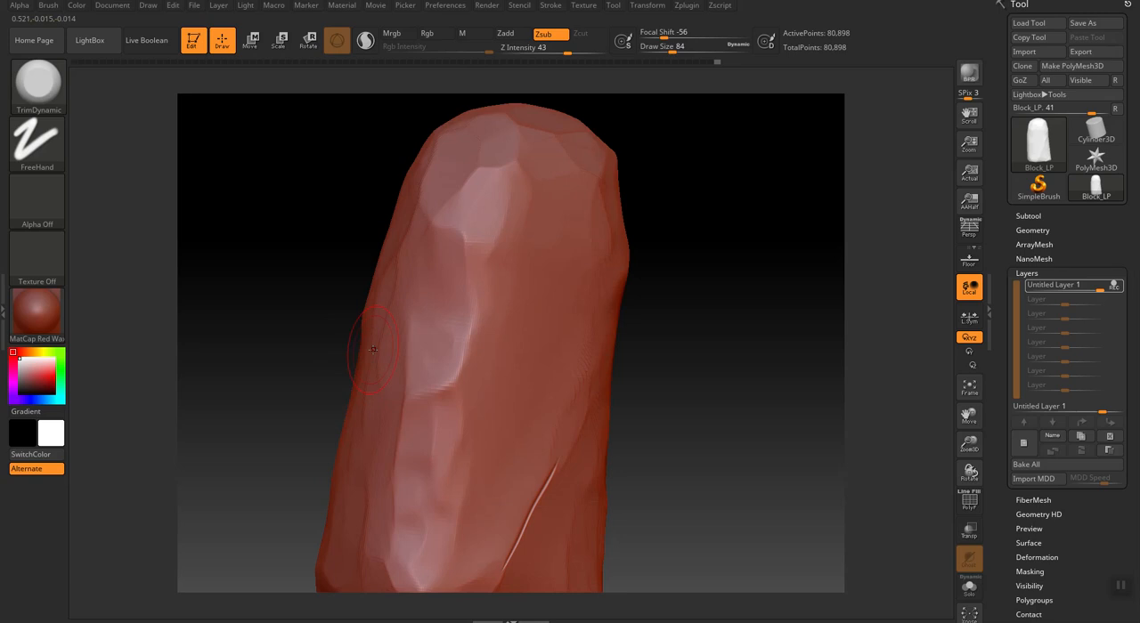
Dent small pits into the front face with the Standard brush in Zsub mode, using draw sizes 20 and 12.
key(b)
key(s)
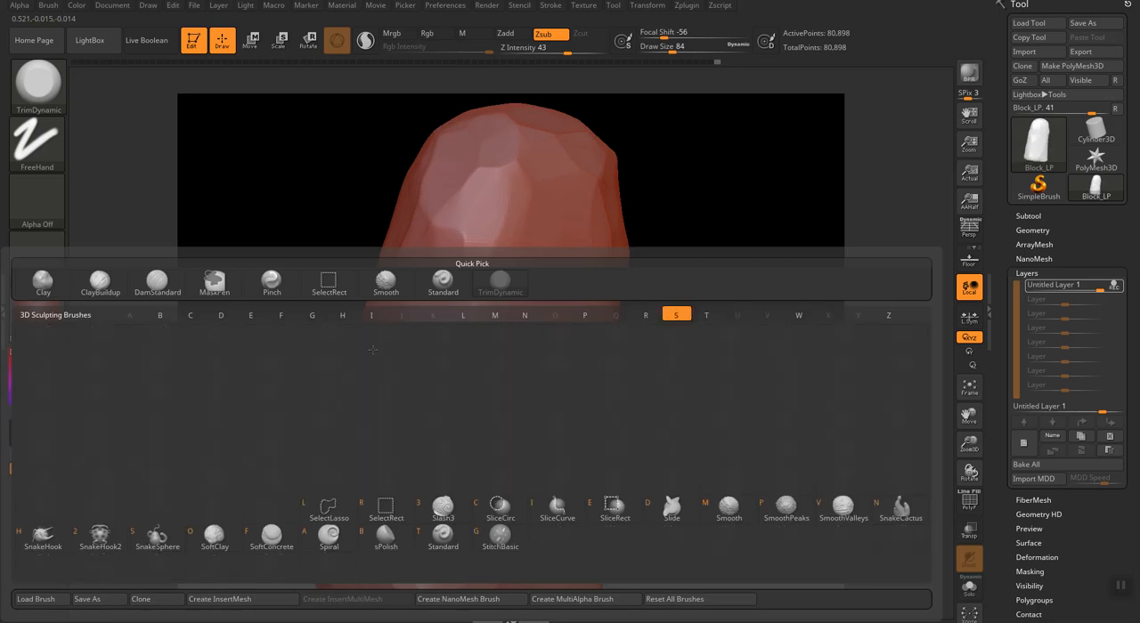
key(t)
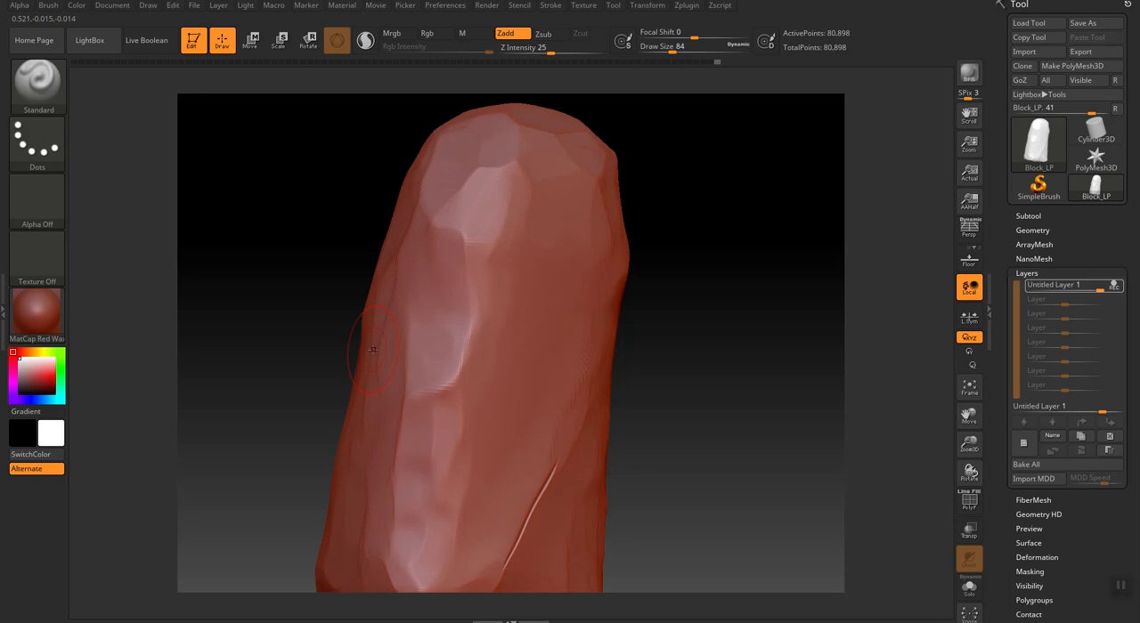
click(543, 36)
drag(855, 379, 686, 343)
key(bracketleft)
key(bracketleft)
key(bracketleft)
key(bracketleft)
key(bracketleft)
key(bracketleft)
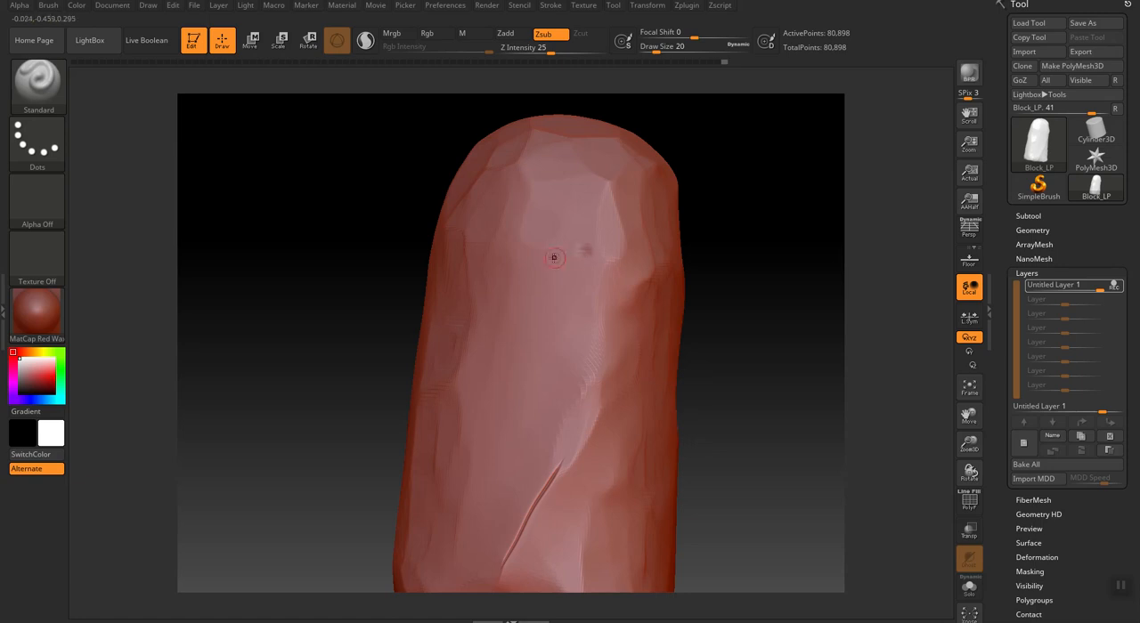
click(581, 251)
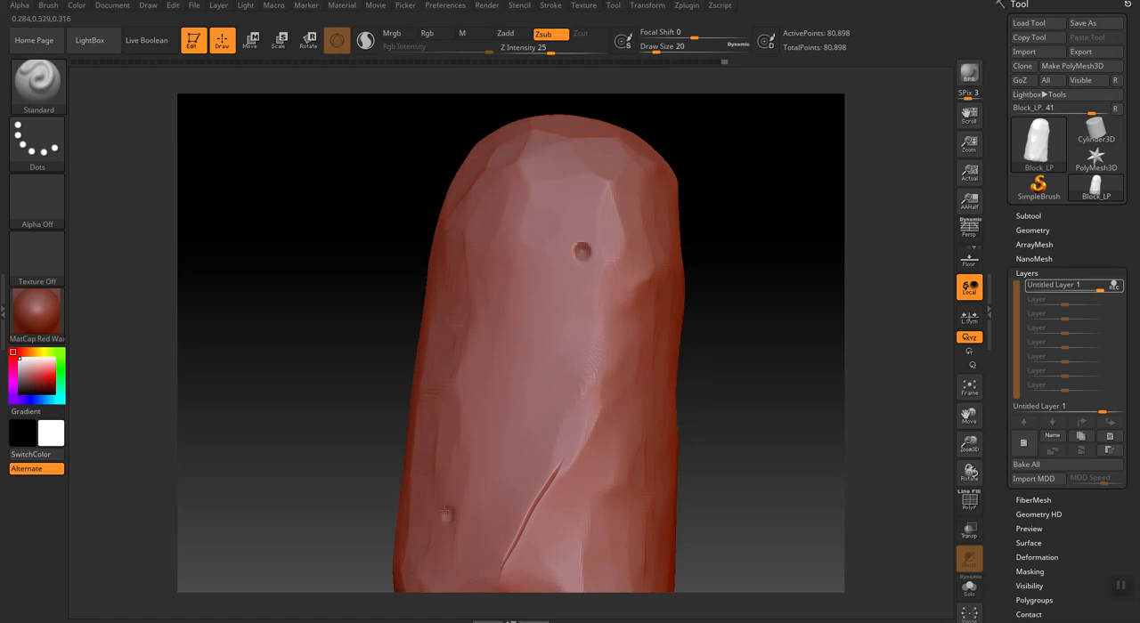
key(bracketleft)
key(bracketleft)
Try to subdivide the block and add a second sculpting layer to it.
click(1033, 231)
click(1033, 337)
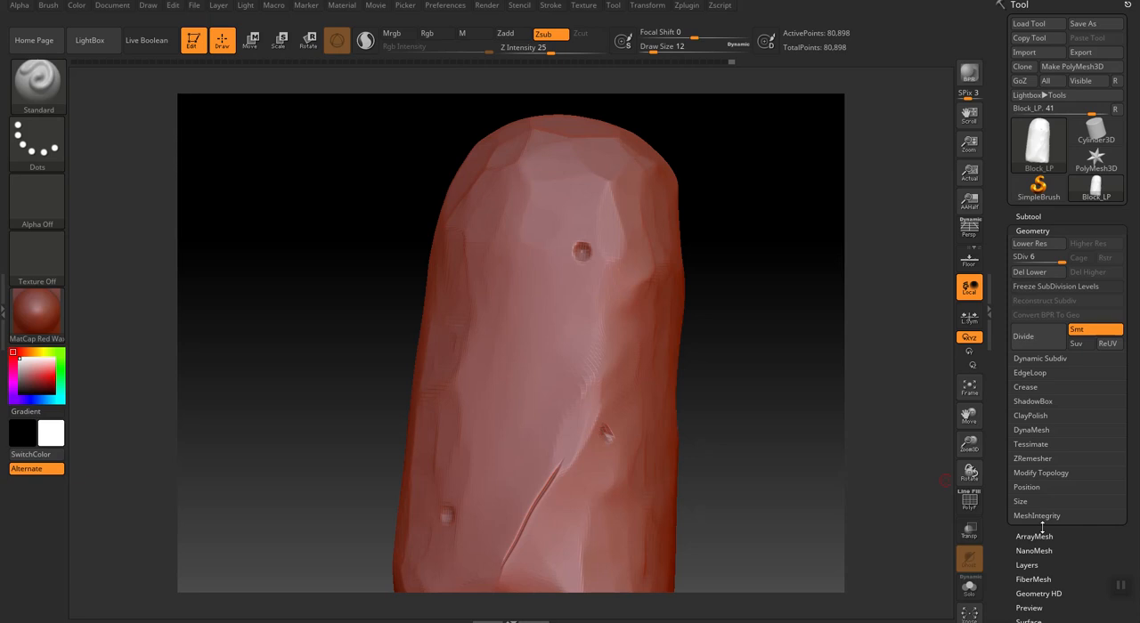
drag(1070, 574, 1030, 418)
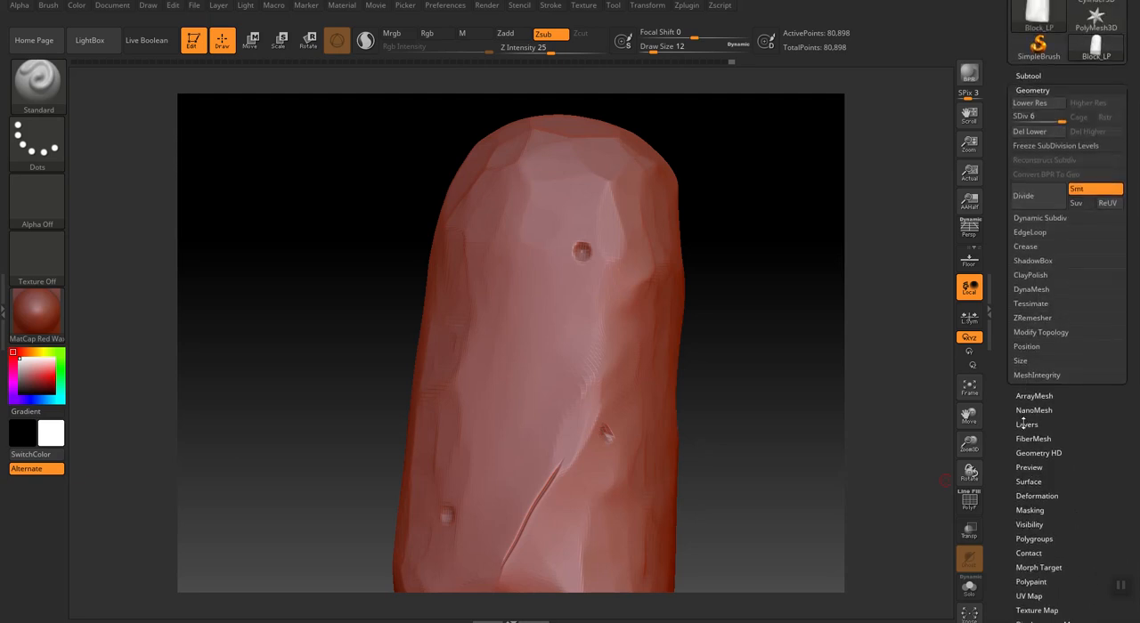
click(1027, 419)
click(1023, 305)
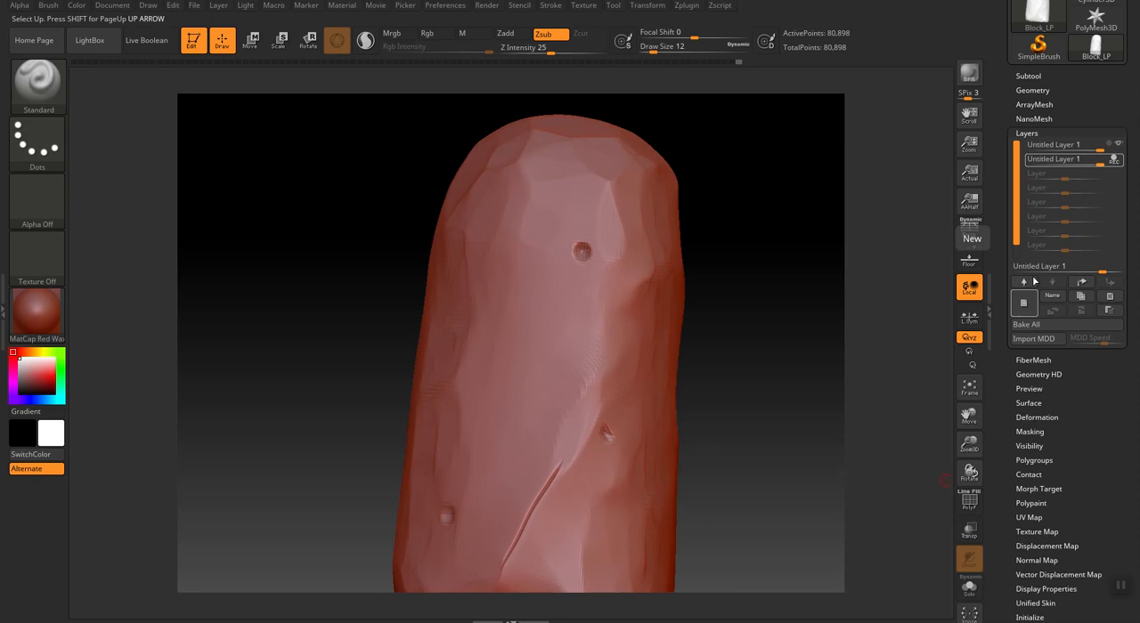
Subdivide the block twice, up to subdivision level 8.
click(1033, 90)
click(1037, 201)
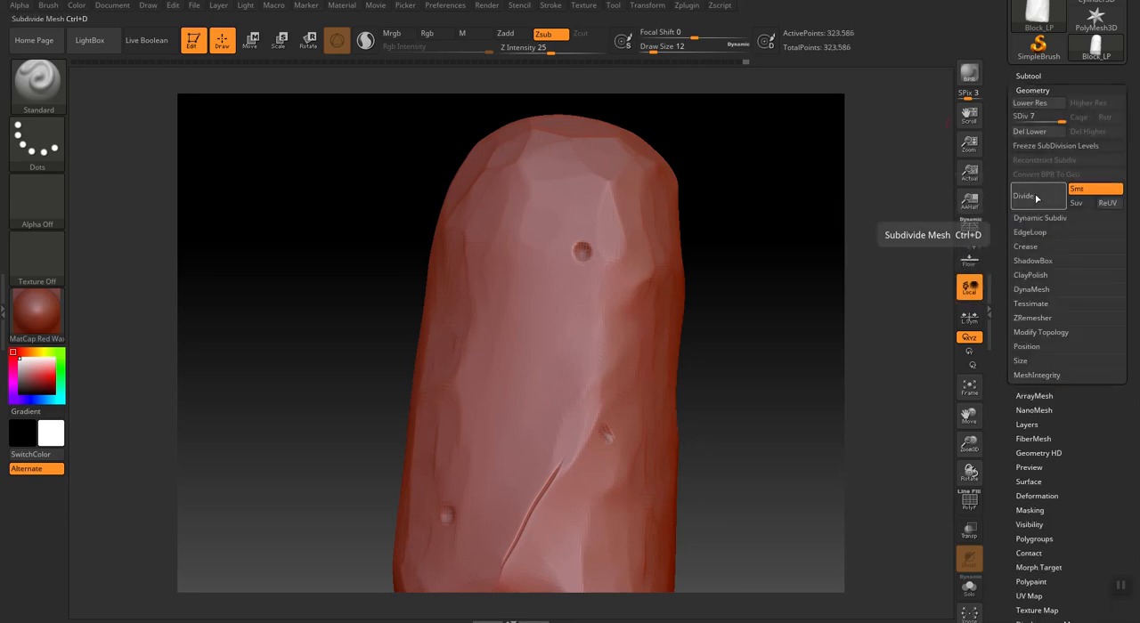
click(1033, 198)
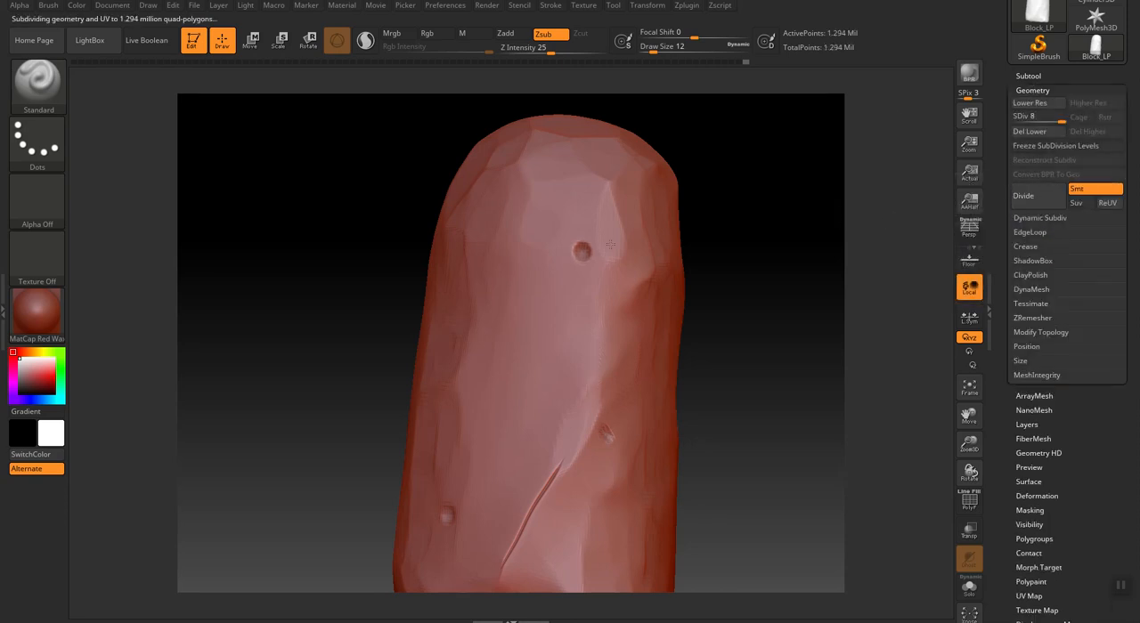
Delete both sculpting layers from the block so that the subdivided mesh can be sculpted directly.
click(506, 241)
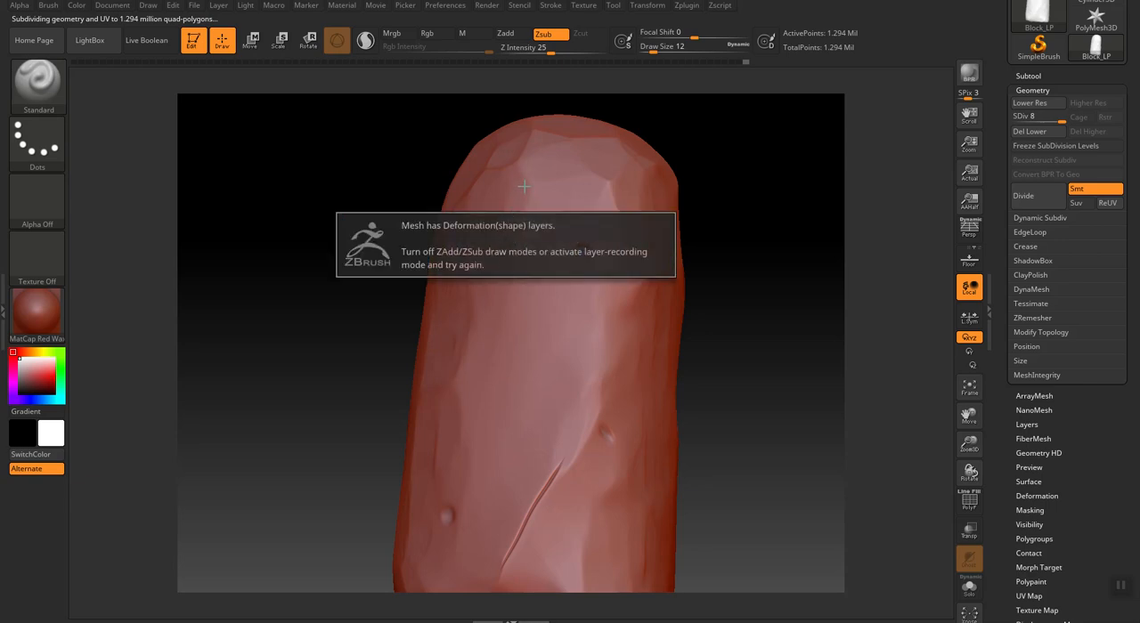
click(501, 353)
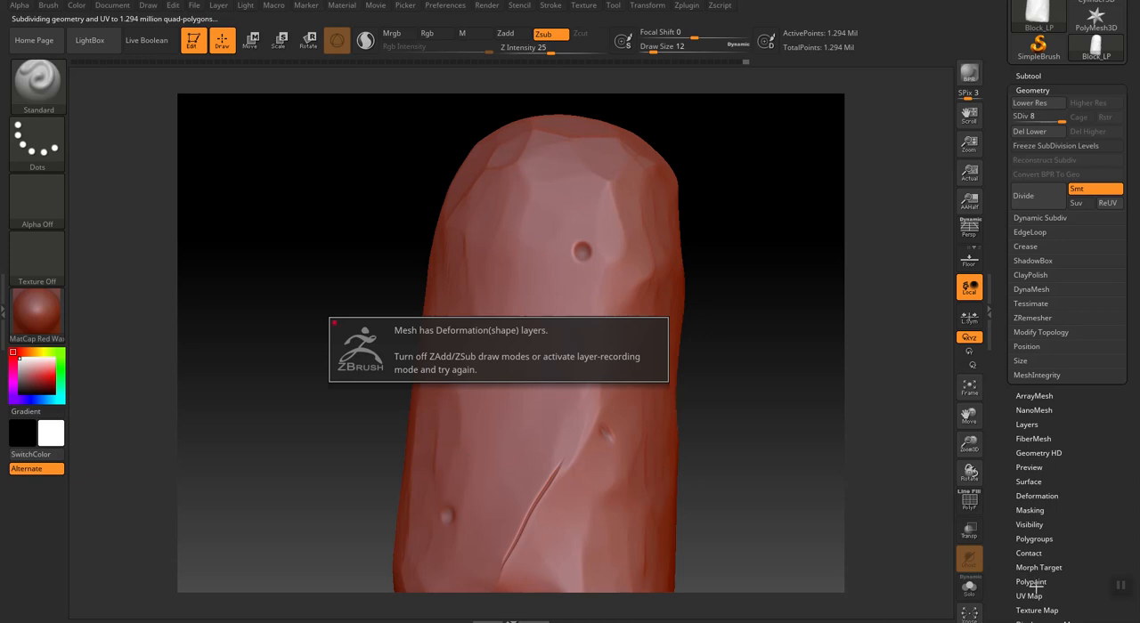
scroll(1030, 472, down, 4)
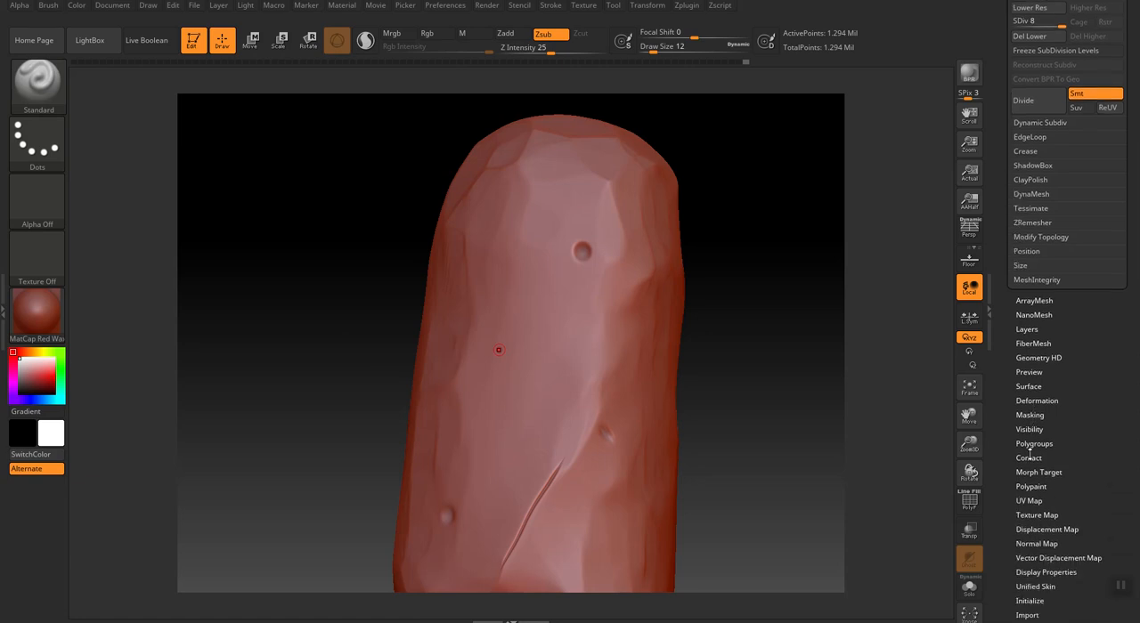
click(1027, 251)
scroll(1069, 213, down, 3)
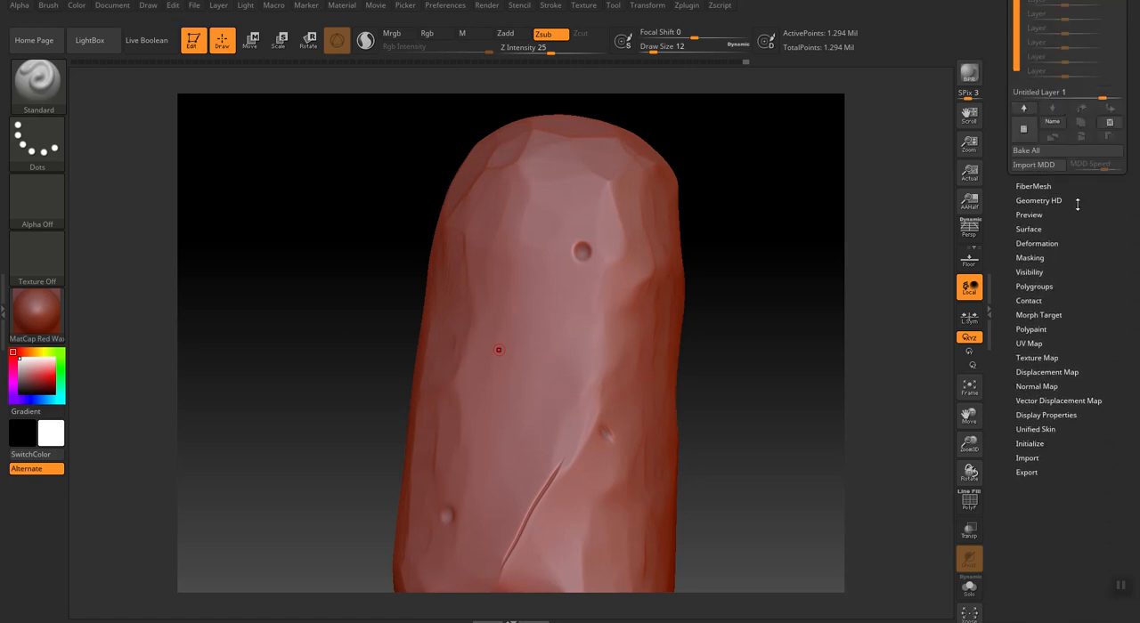
scroll(1080, 214, up, 6)
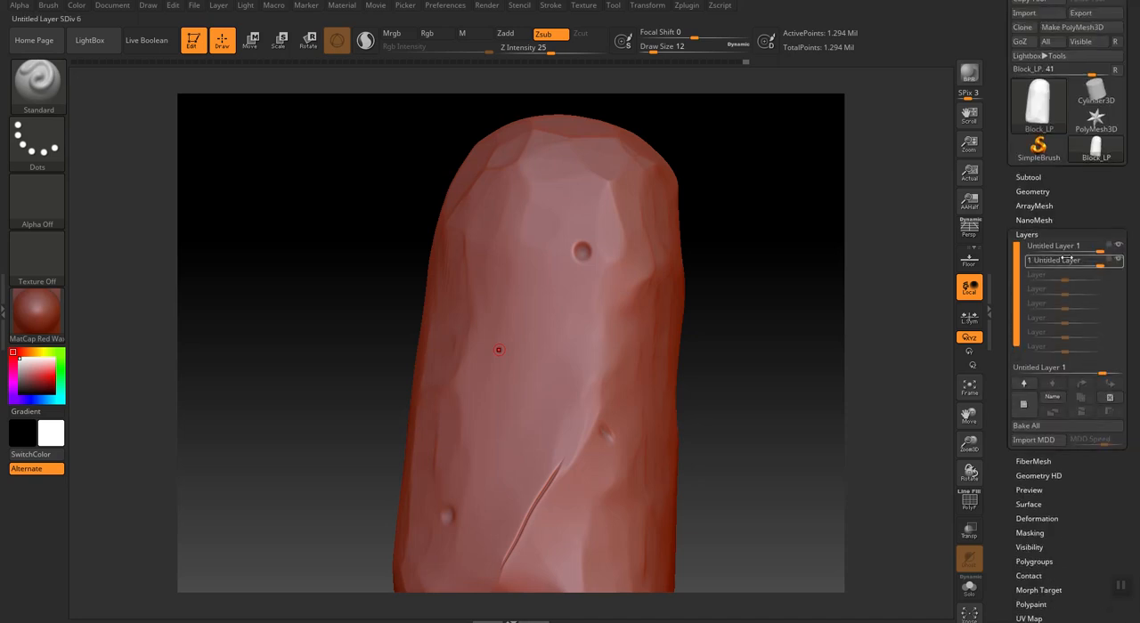
click(1110, 397)
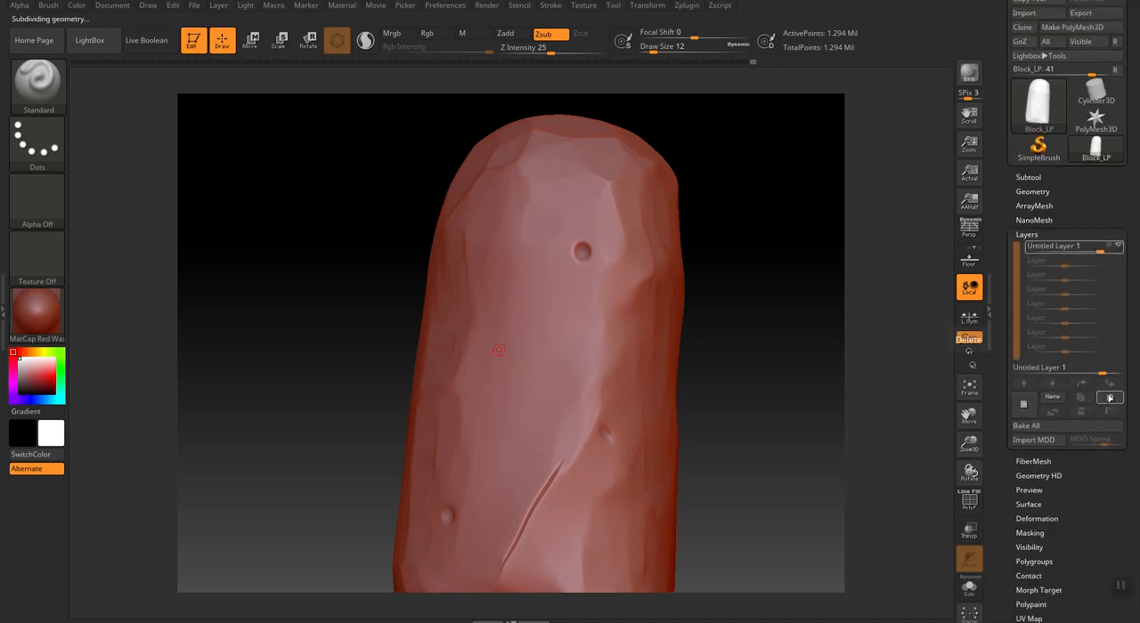
click(1119, 401)
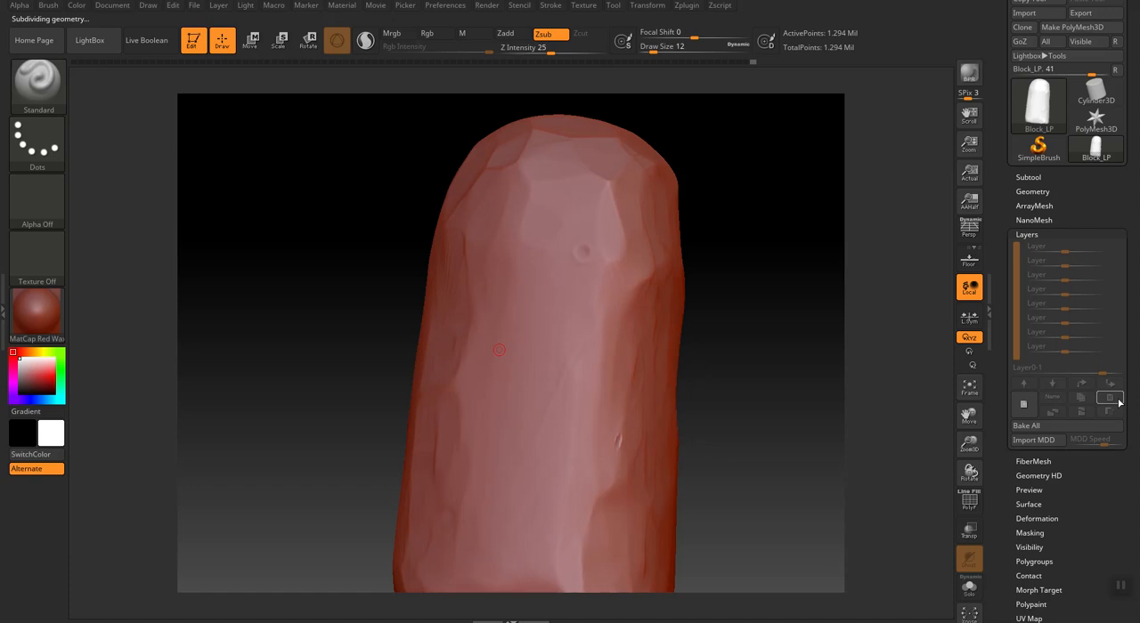
Dent small pits across the front face and the adjoining side of the block at draw size 12.
click(1031, 191)
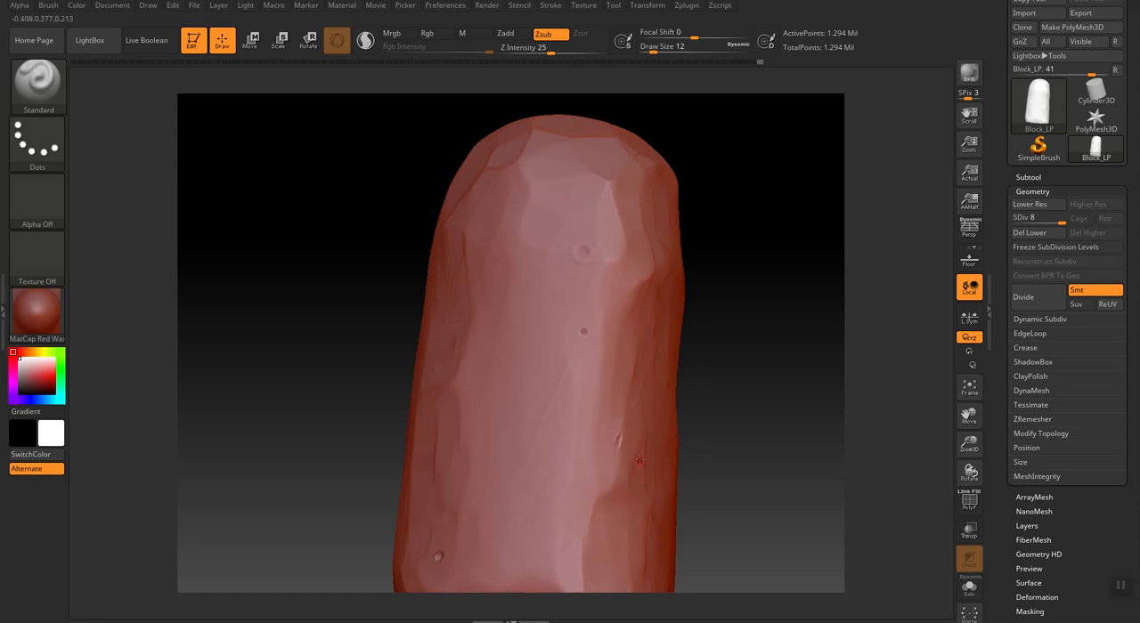
click(491, 193)
drag(808, 462, 716, 368)
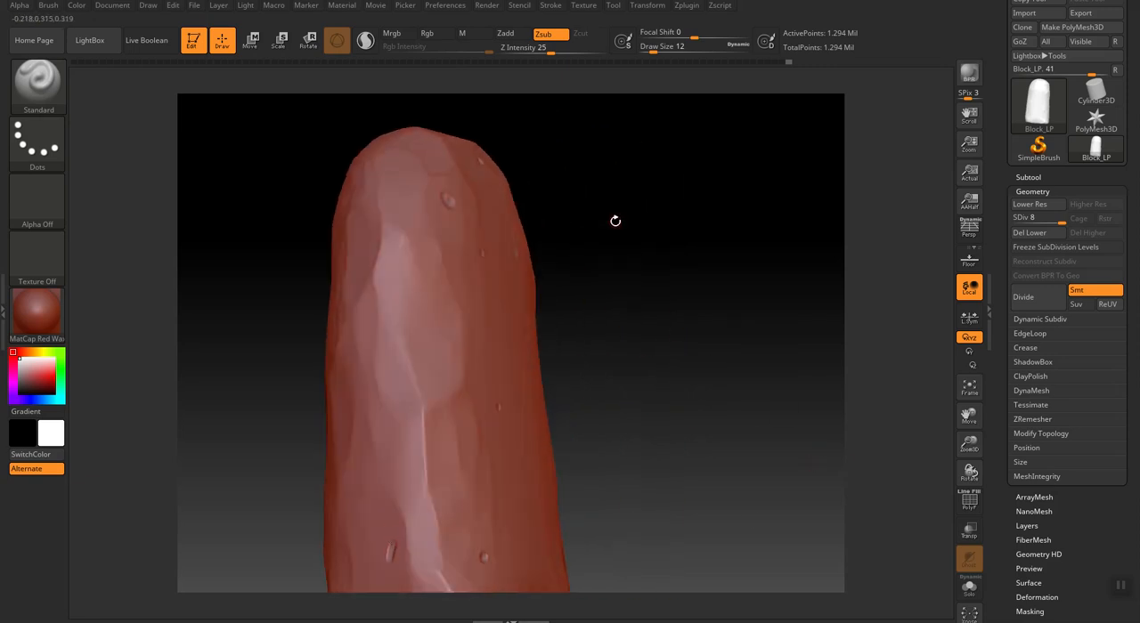
Scatter pits over the back face of the block, large ones at draw size 28 and small ones down to draw size 9.
drag(596, 401, 621, 296)
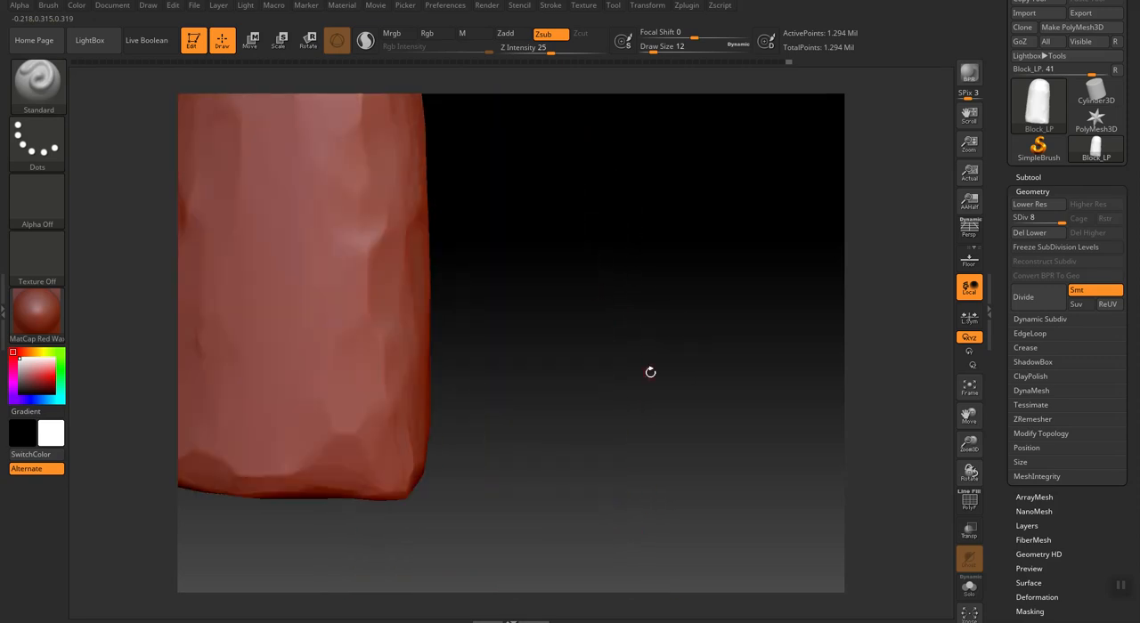
drag(969, 416, 1036, 472)
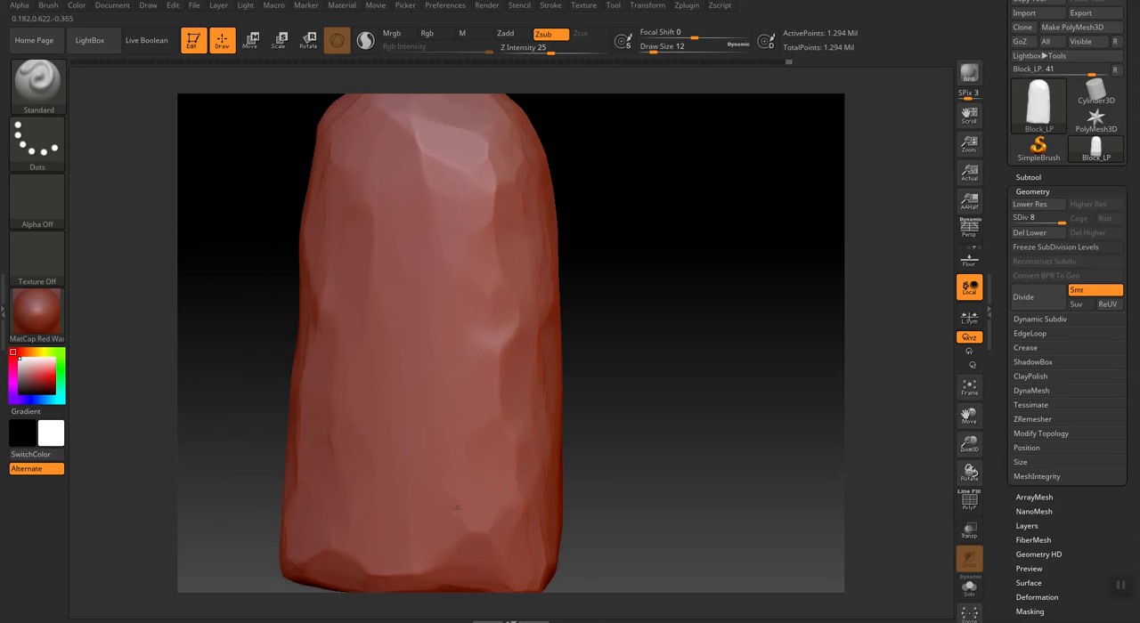
key(])
click(439, 431)
click(370, 508)
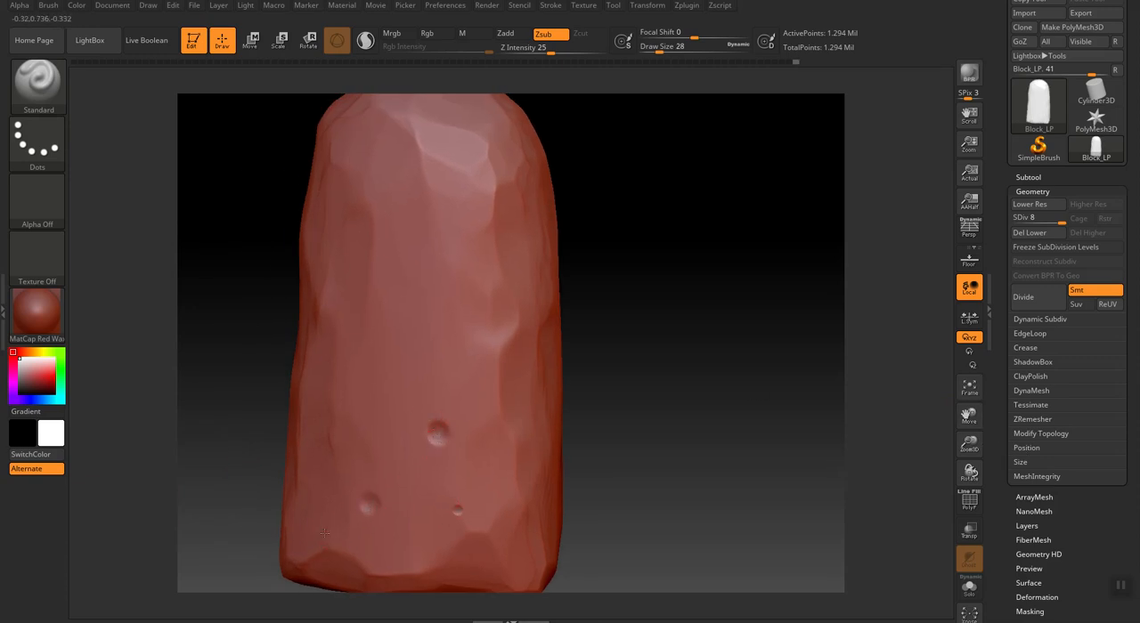
click(419, 238)
click(363, 150)
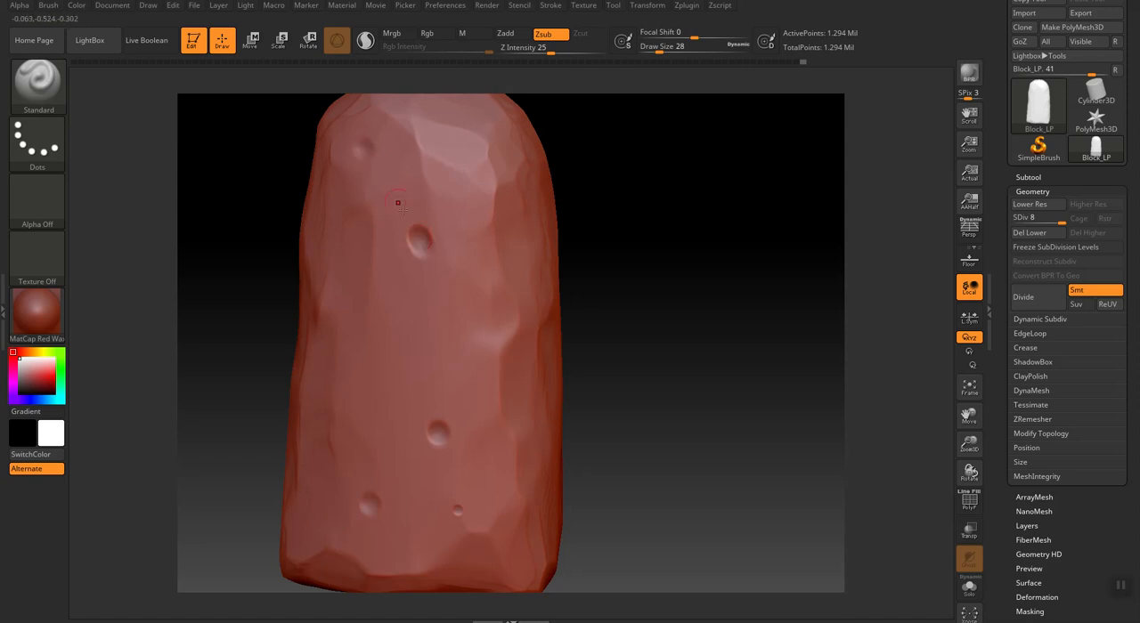
click(335, 383)
key([)
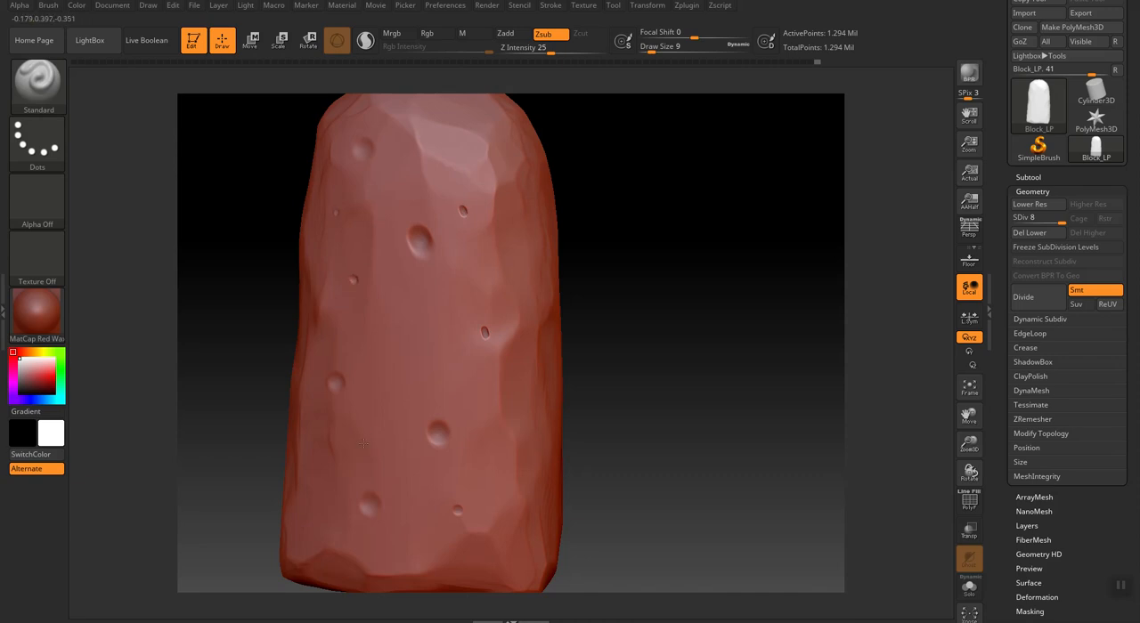
Dent pits into the block's narrow side face at draw size 34, then reduce the draw size to 14.
drag(651, 415, 286, 539)
key(])
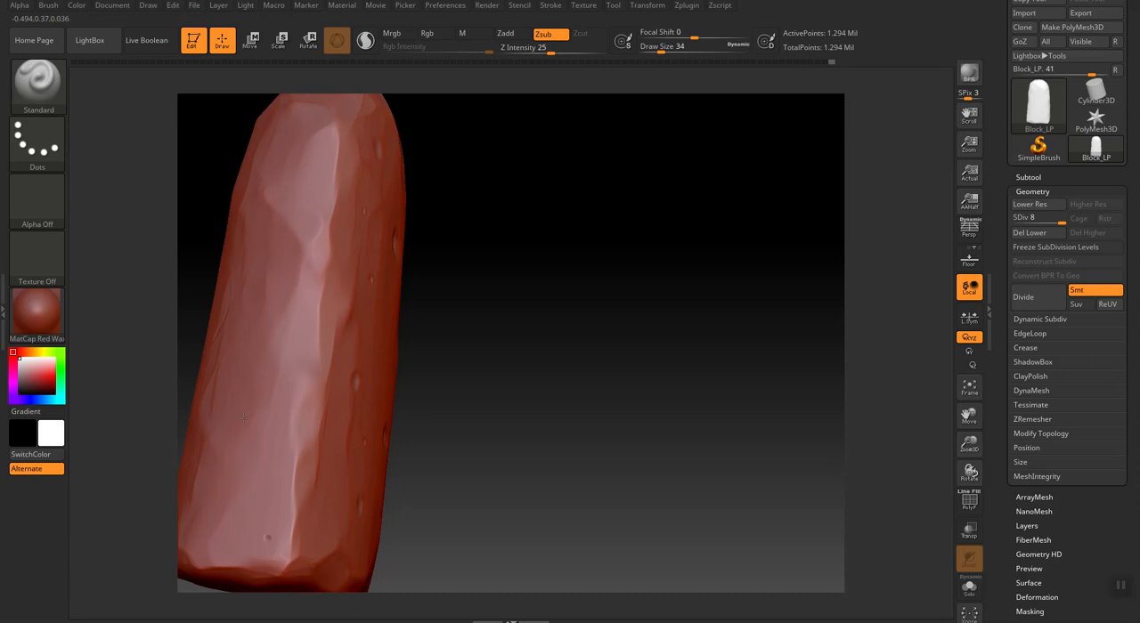
click(301, 227)
key(bracketleft)
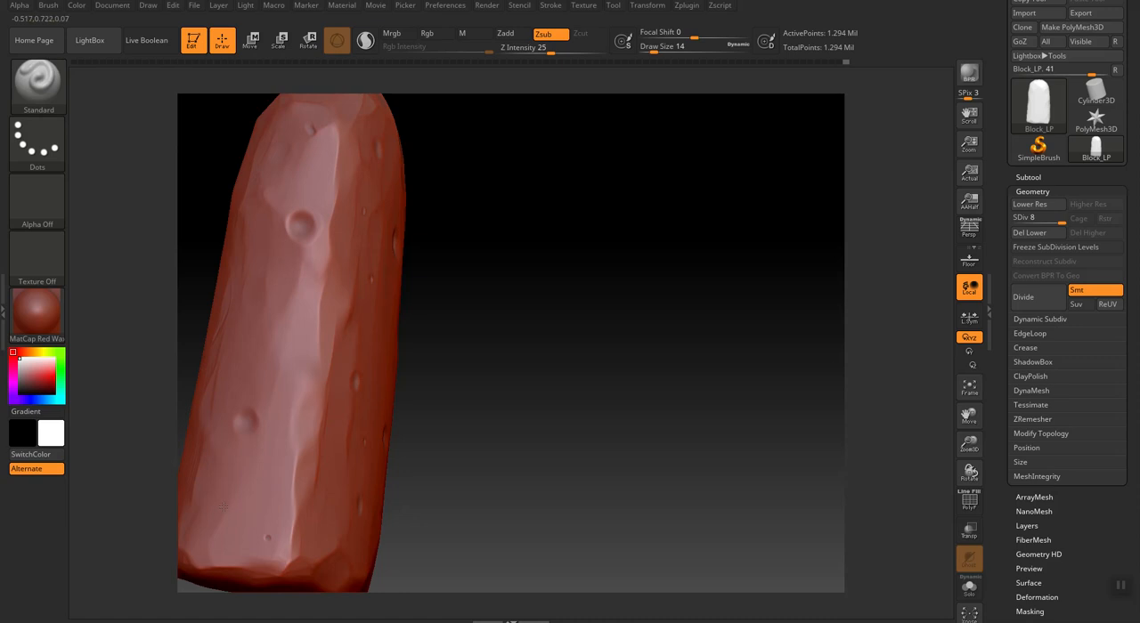
Trim the small pits on the front face into wider, flatter dents with the TrimDynamic brush at draw size 18.
mouse_move(501, 297)
mouse_down()
mouse_move(582, 326)
mouse_move(549, 295)
mouse_up()
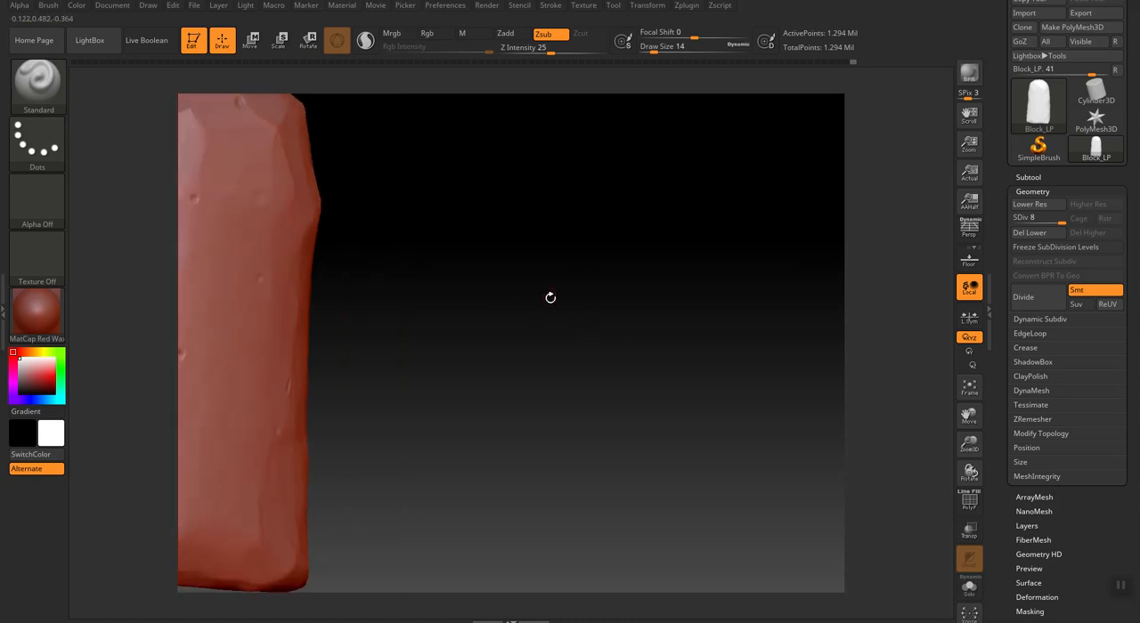
click(970, 386)
drag(706, 243, 727, 237)
mouse_move(692, 372)
mouse_down()
mouse_move(771, 381)
mouse_move(686, 390)
mouse_up()
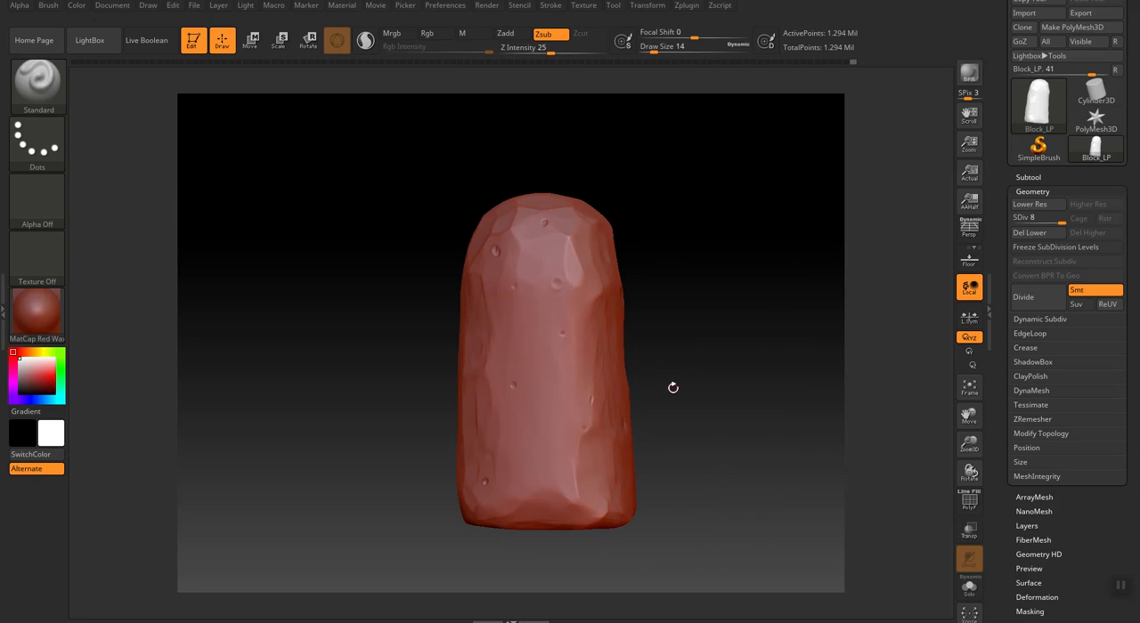
key(b)
key(t)
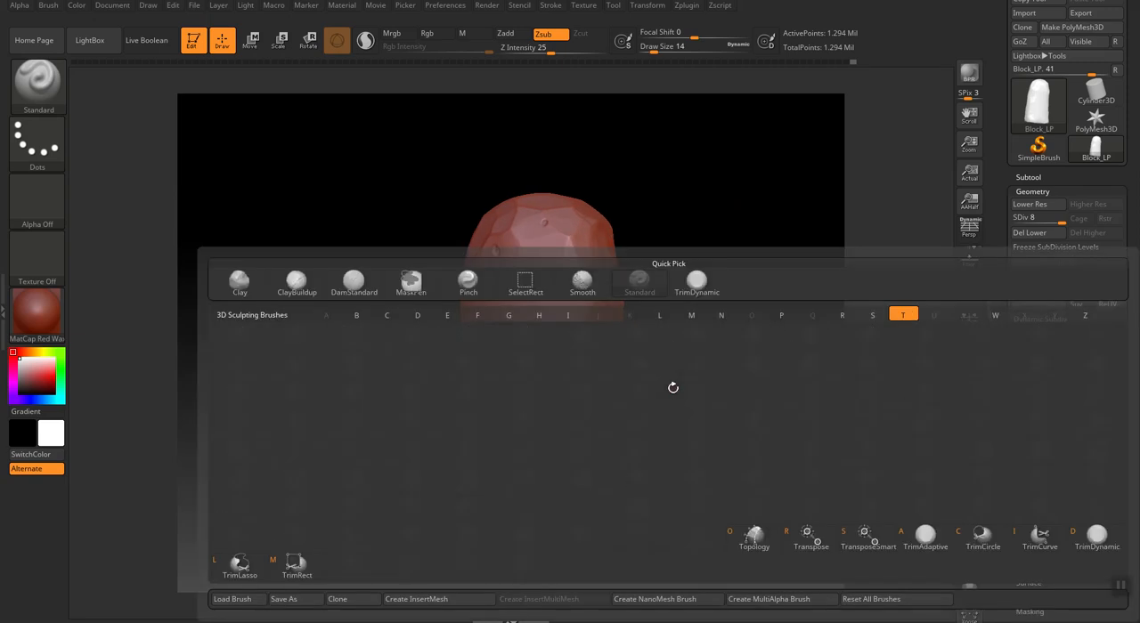
key(d)
drag(969, 449, 969, 532)
key(])
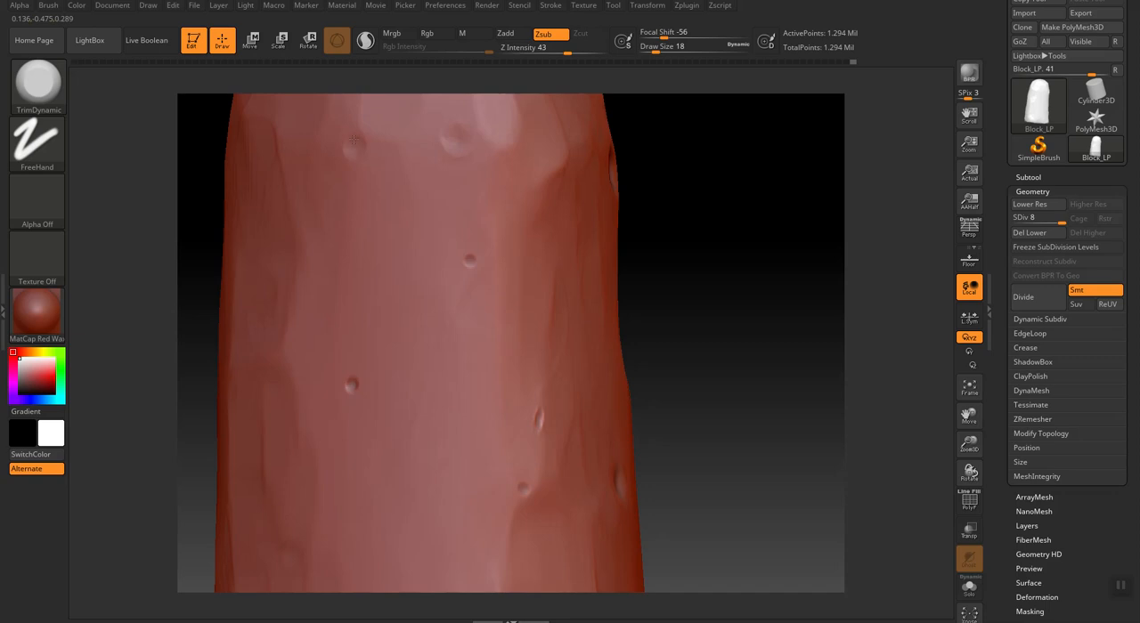
click(473, 256)
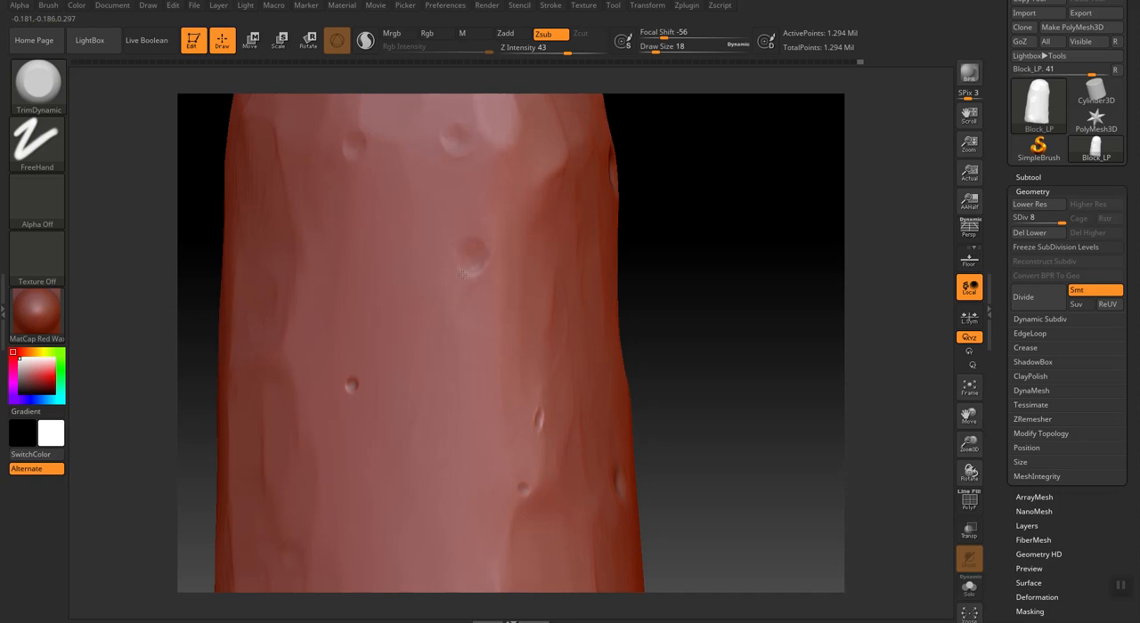
click(350, 388)
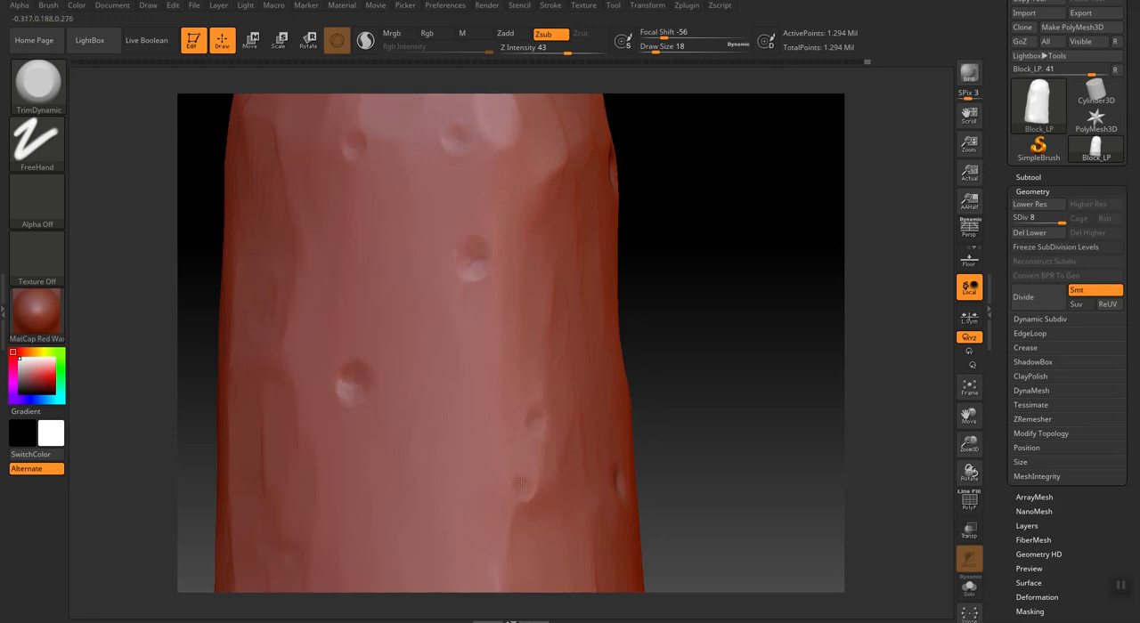
Broaden the two largest pits in the middle of the front face with TrimDynamic at draw size 42.
mouse_move(466, 279)
mouse_down()
mouse_move(465, 239)
mouse_move(461, 271)
mouse_move(474, 287)
mouse_move(485, 266)
mouse_move(432, 270)
mouse_move(459, 271)
mouse_up()
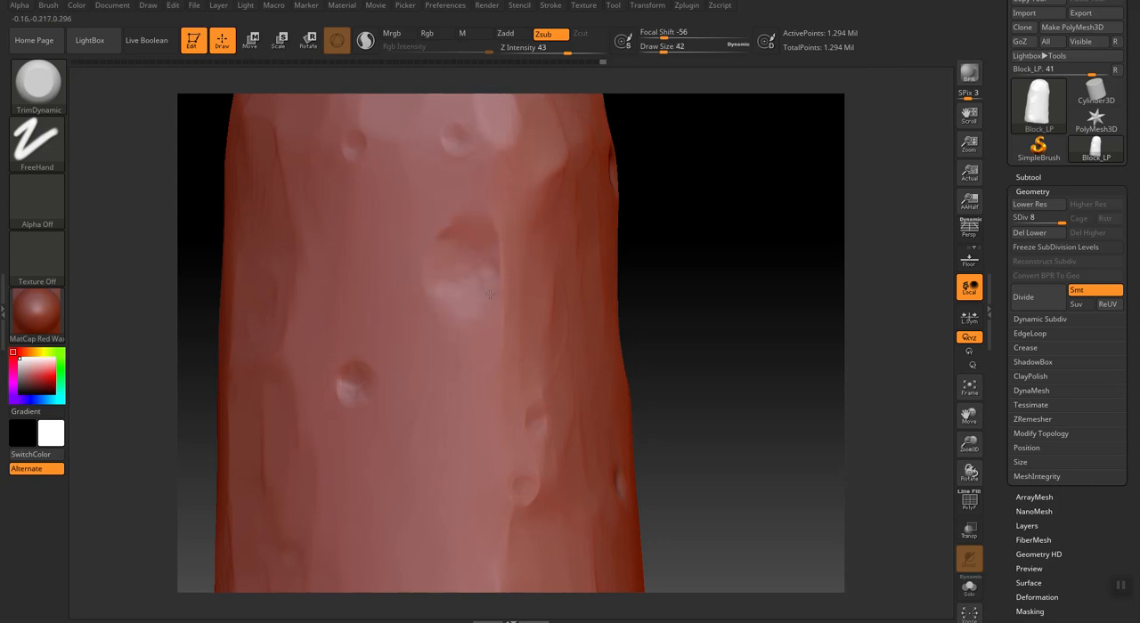
mouse_move(353, 377)
mouse_down()
mouse_move(345, 407)
mouse_move(343, 388)
mouse_move(365, 376)
mouse_move(349, 381)
mouse_up()
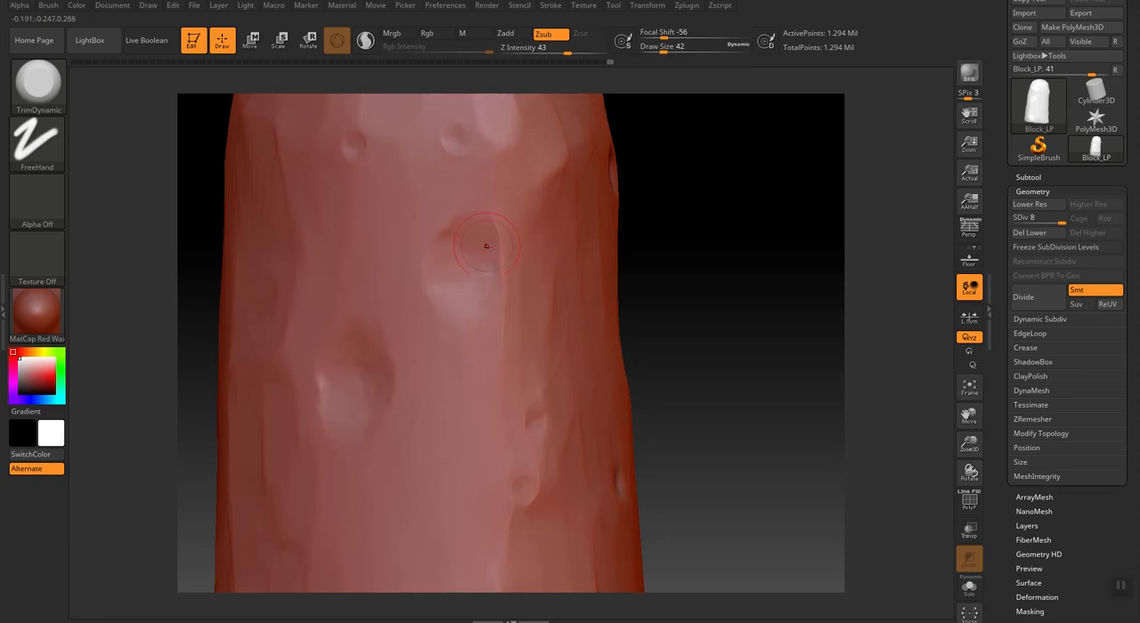
drag(500, 261, 502, 304)
Trim the large pits along the block's narrow side face with TrimDynamic at draw size 30.
drag(746, 433, 693, 415)
mouse_move(647, 457)
mouse_down()
mouse_move(636, 465)
mouse_move(654, 479)
mouse_move(648, 495)
mouse_move(629, 465)
mouse_move(666, 496)
mouse_up()
mouse_move(632, 443)
mouse_down()
mouse_move(624, 504)
mouse_move(673, 496)
mouse_move(654, 466)
mouse_up()
mouse_move(689, 383)
mouse_down()
mouse_move(697, 407)
mouse_move(677, 392)
mouse_move(709, 379)
mouse_move(673, 396)
mouse_move(692, 408)
mouse_up()
mouse_move(656, 167)
mouse_down()
mouse_move(666, 183)
mouse_move(629, 159)
mouse_move(666, 201)
mouse_move(634, 171)
mouse_move(651, 132)
mouse_up()
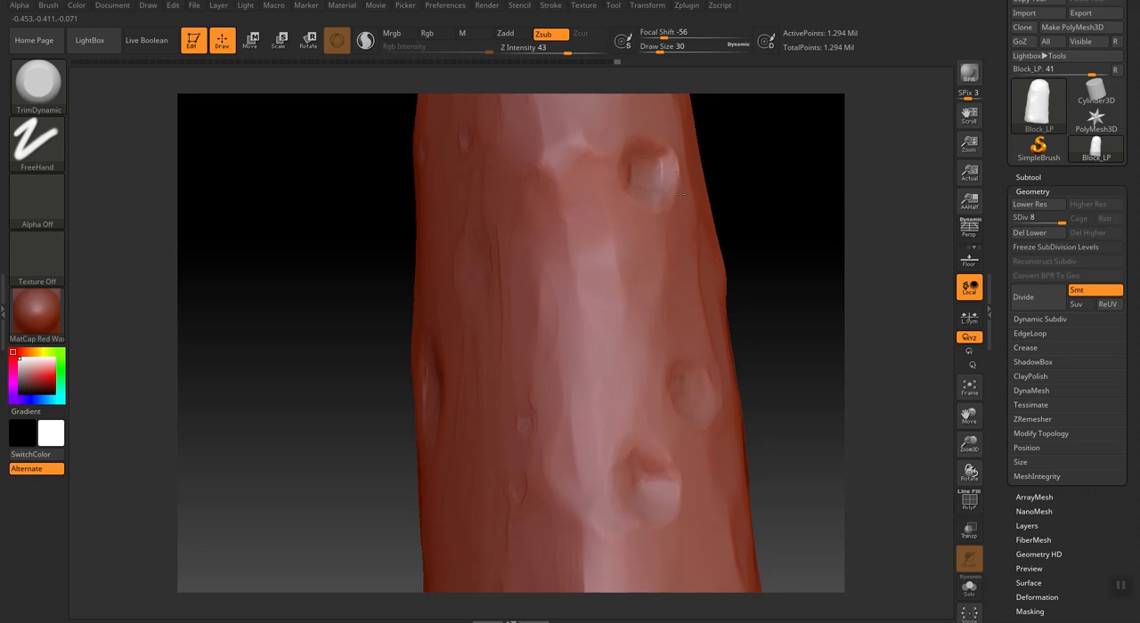
Widen and soften the rims of the narrow side's pits with TrimDynamic, at draw size 46 and finishing at 30.
click(969, 387)
drag(732, 473, 729, 473)
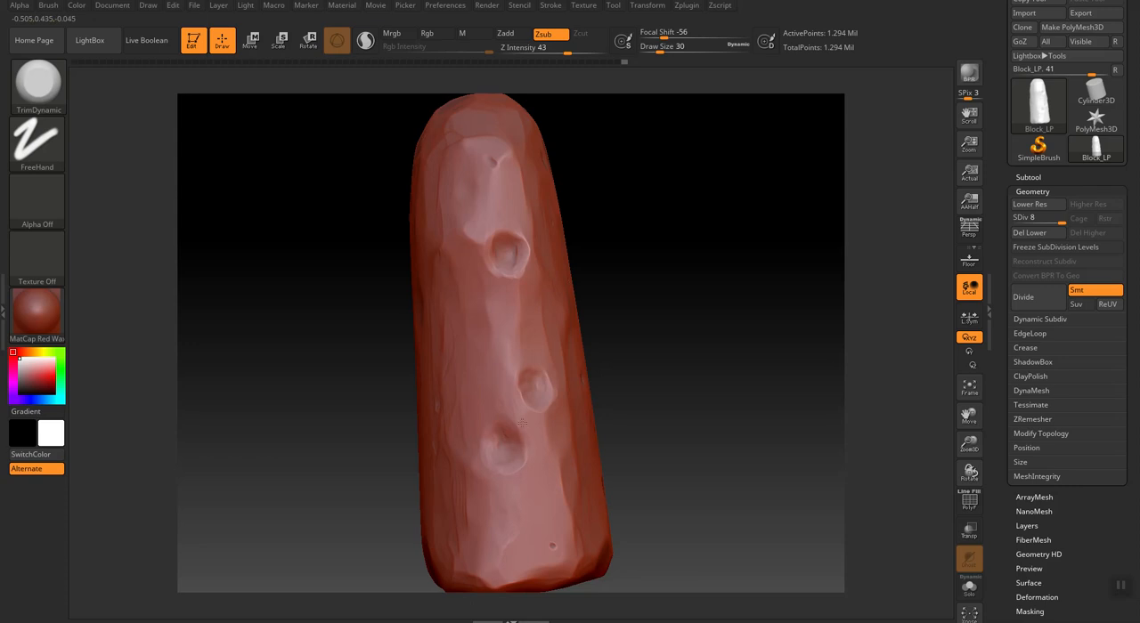
mouse_move(519, 241)
mouse_down()
mouse_move(522, 255)
mouse_move(498, 233)
mouse_move(515, 234)
mouse_move(476, 146)
mouse_move(482, 242)
mouse_move(505, 168)
mouse_move(500, 267)
mouse_move(498, 252)
mouse_move(512, 275)
mouse_move(505, 236)
mouse_move(526, 265)
mouse_up()
key(bracketright)
key(bracketright)
mouse_move(648, 245)
mouse_down()
mouse_move(687, 243)
mouse_move(646, 247)
mouse_up()
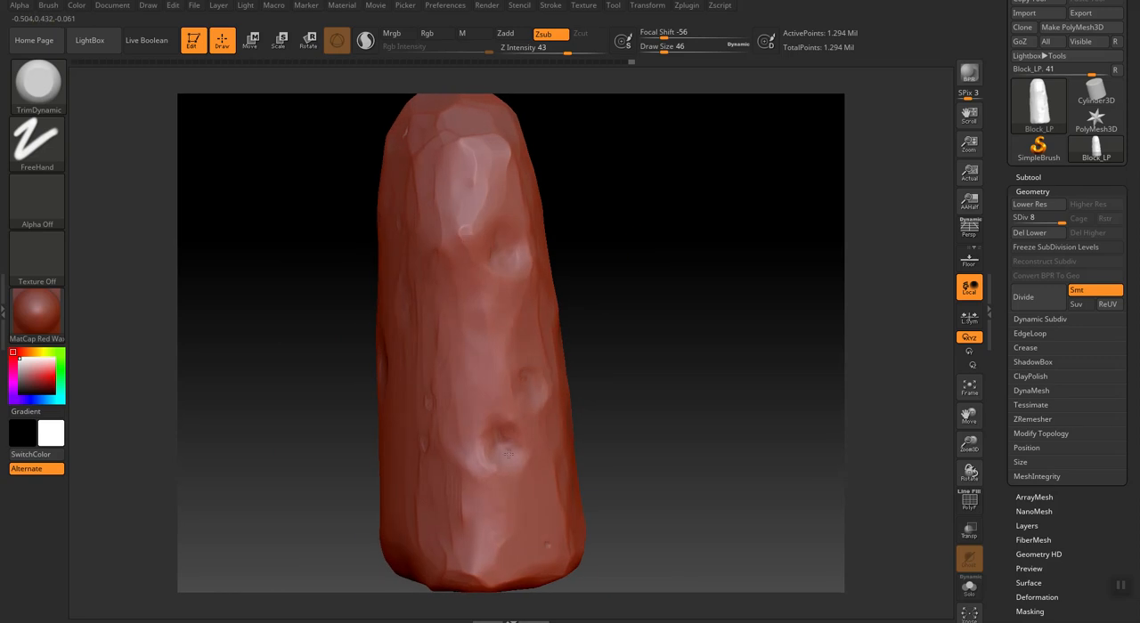
mouse_move(495, 429)
mouse_down()
mouse_move(505, 466)
mouse_move(498, 438)
mouse_move(518, 423)
mouse_up()
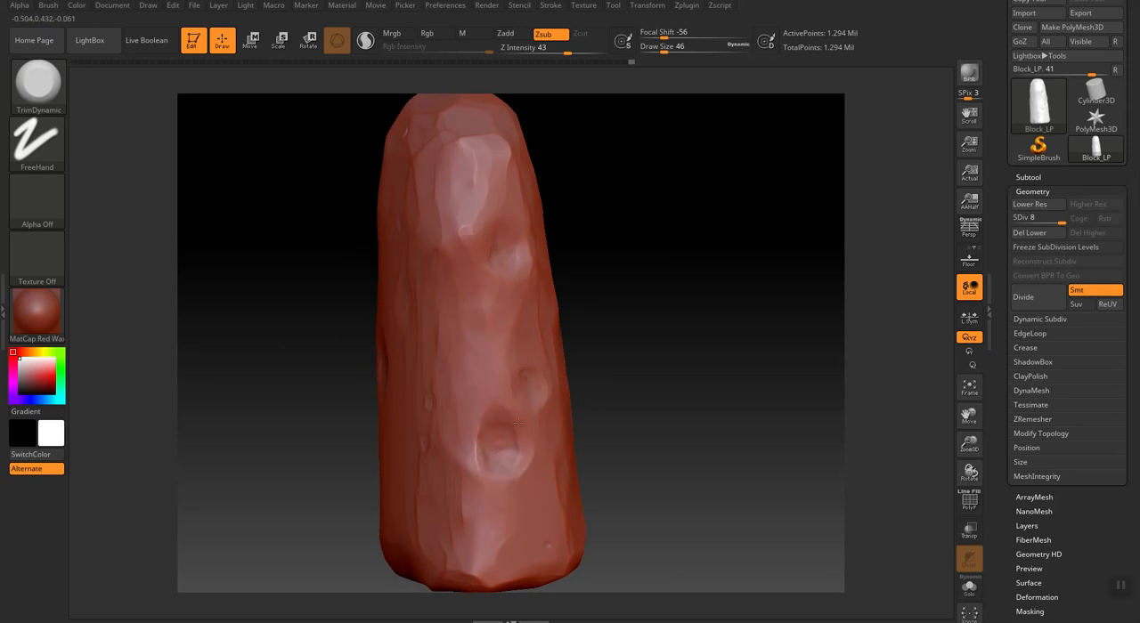
drag(503, 480, 505, 484)
key(bracketleft)
drag(480, 459, 481, 436)
Flatten the area between the lower pits on the back face with TrimDynamic at draw size 30.
mouse_move(652, 406)
mouse_down()
mouse_move(589, 365)
mouse_move(579, 370)
mouse_move(588, 379)
mouse_up()
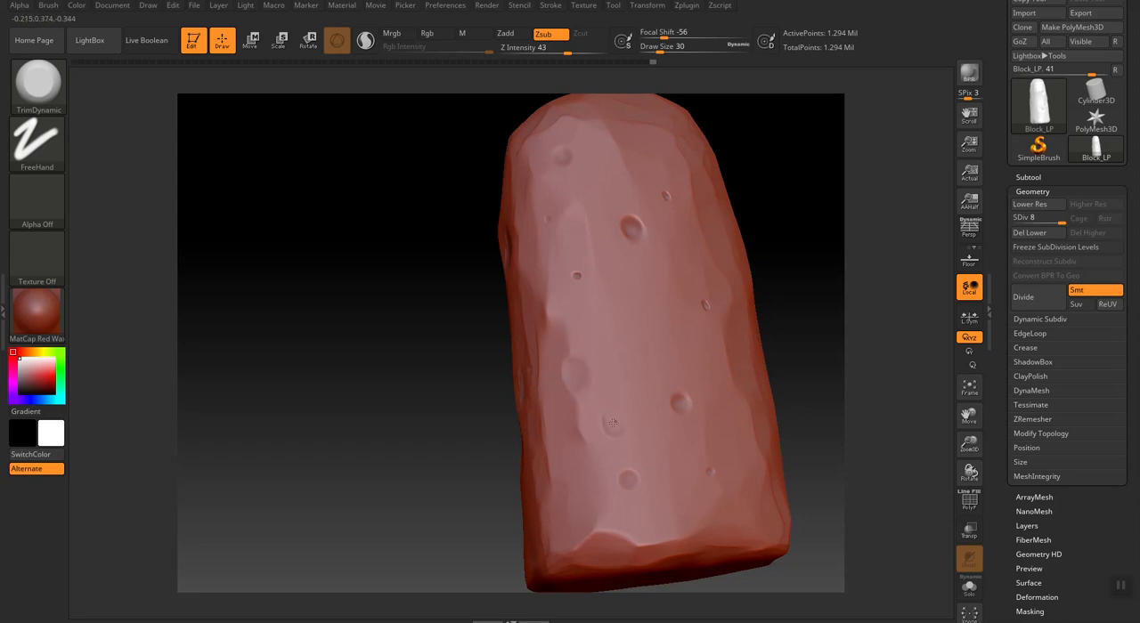
key(bracketleft)
key(bracketleft)
key(bracketleft)
key(bracketright)
key(bracketright)
key(bracketright)
shift+drag(615, 423, 625, 432)
Chip the rims of the pits across the back face with TrimDynamic at draw size 22.
key(bracketleft)
key(bracketleft)
drag(676, 406, 681, 390)
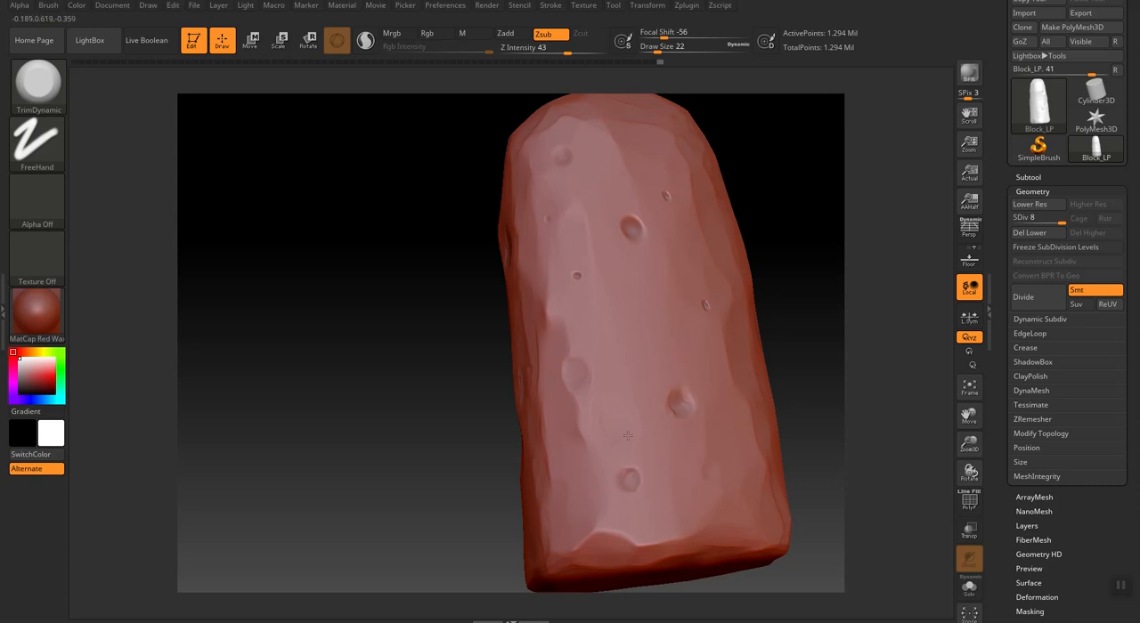
drag(624, 483, 626, 478)
drag(625, 232, 631, 226)
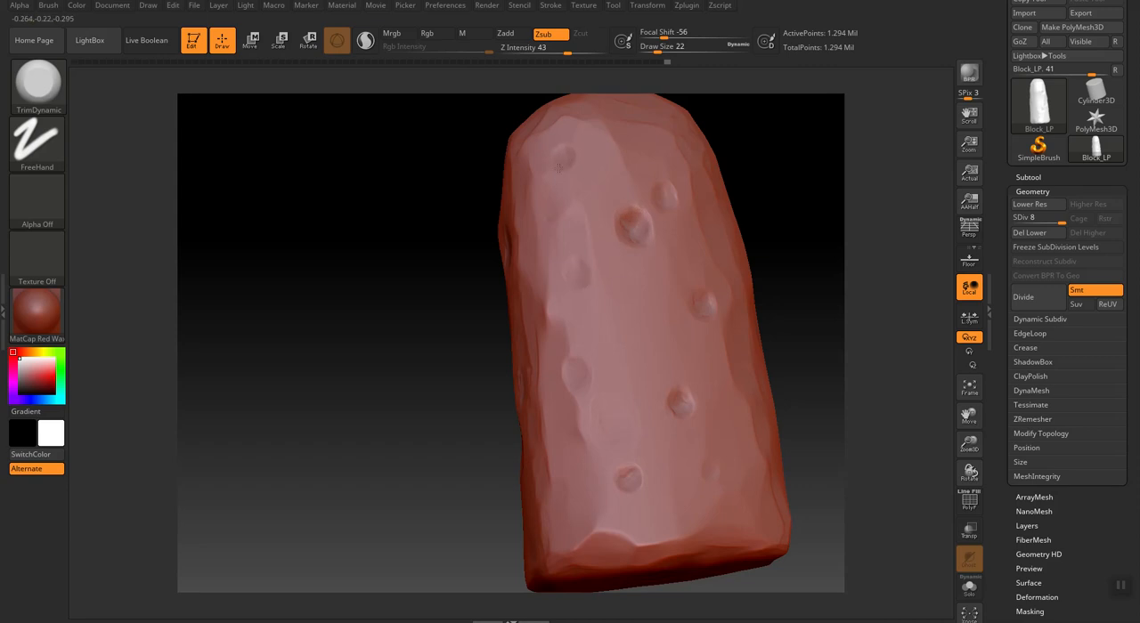
drag(638, 202, 640, 214)
Carve the big upper pit on the back face into a broad hollow with TrimDynamic at draw size 54.
mouse_move(494, 466)
mouse_down()
mouse_move(436, 477)
mouse_move(495, 486)
mouse_up()
key(bracketright)
key(bracketright)
mouse_move(620, 229)
mouse_down()
mouse_move(654, 232)
mouse_move(623, 174)
mouse_up()
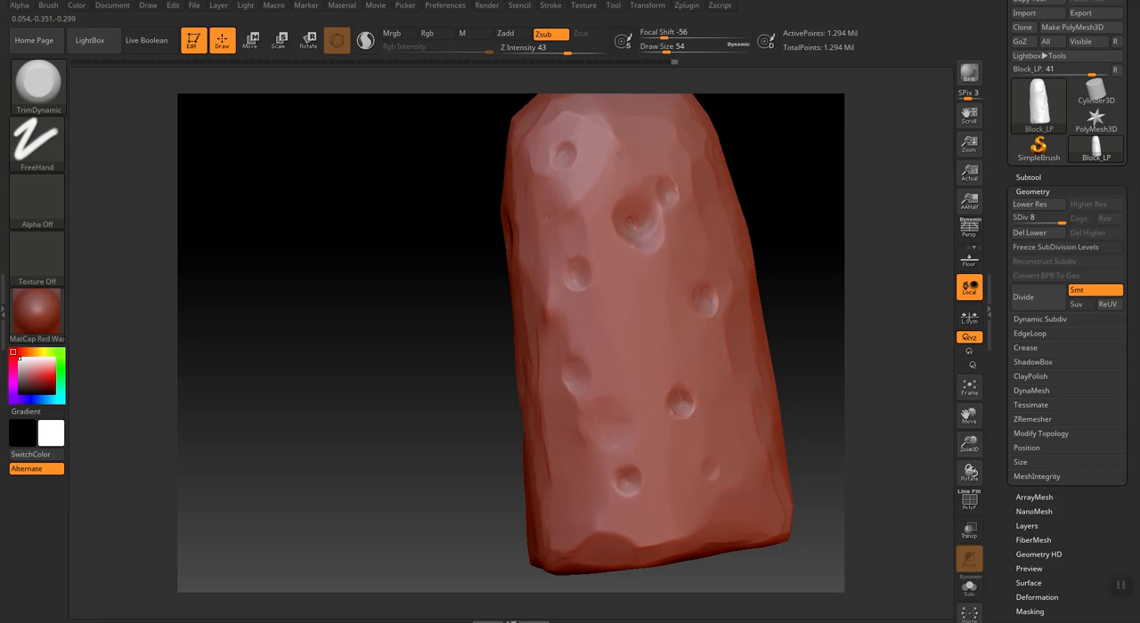
mouse_move(637, 223)
mouse_down()
mouse_move(652, 233)
mouse_move(657, 225)
mouse_move(616, 228)
mouse_move(614, 205)
mouse_up()
Broaden and soften the remaining pits on the back face with TrimDynamic at draw size 42.
key(bracketleft)
mouse_move(704, 294)
mouse_down()
mouse_move(712, 307)
mouse_move(714, 287)
mouse_up()
mouse_move(679, 397)
mouse_down()
mouse_move(688, 385)
mouse_move(696, 419)
mouse_up()
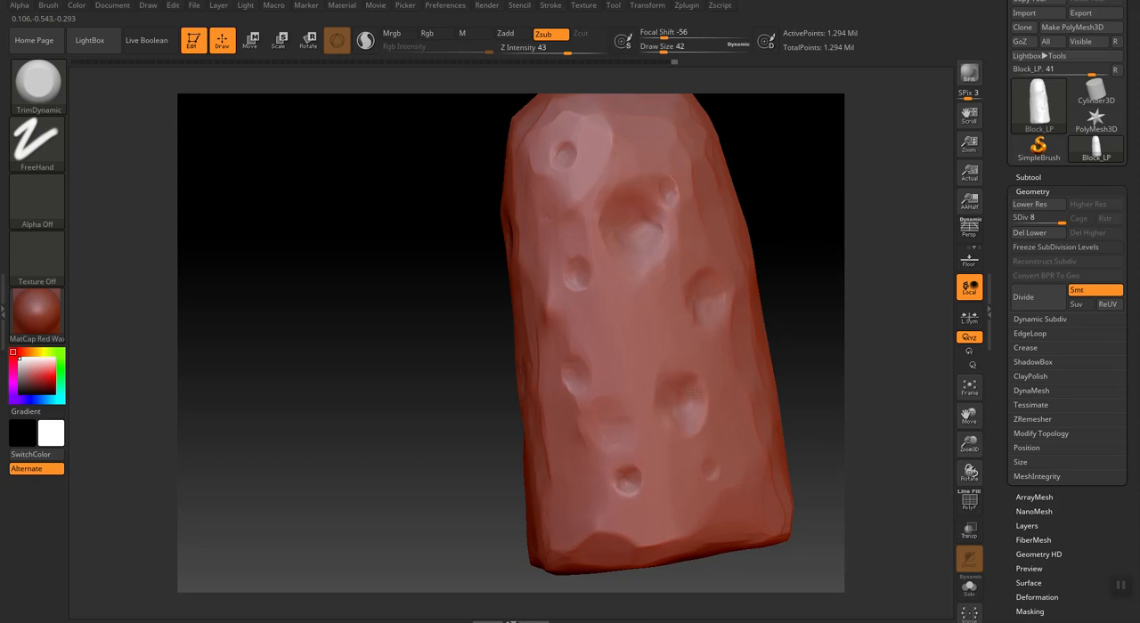
drag(626, 476, 607, 473)
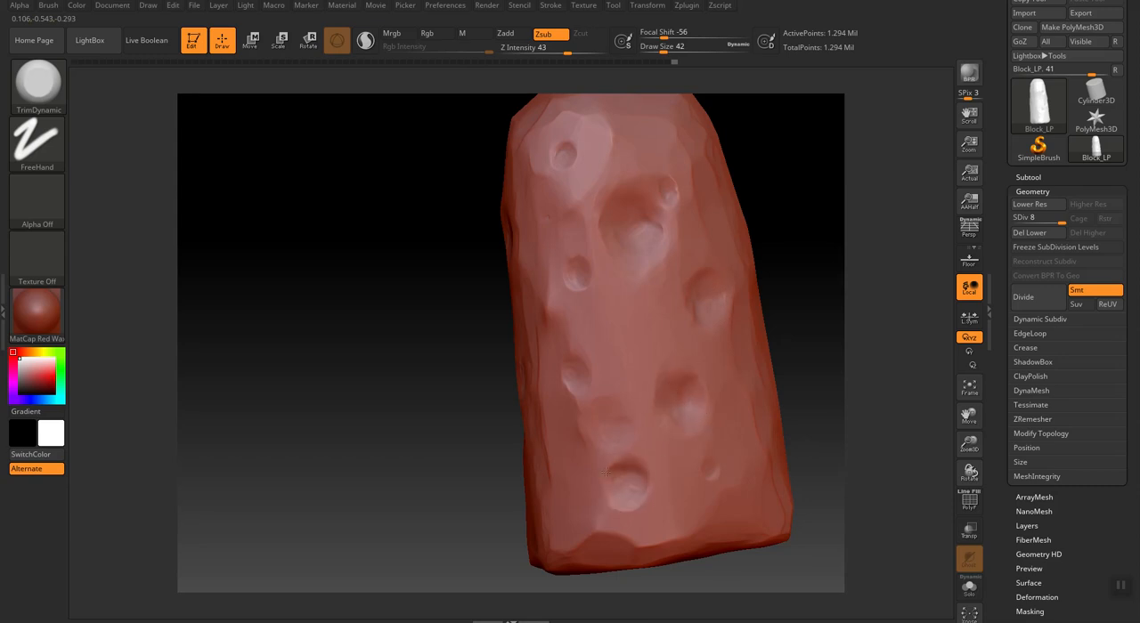
shift+drag(565, 151, 561, 148)
mouse_move(643, 503)
mouse_down()
mouse_move(613, 535)
mouse_move(612, 505)
mouse_up()
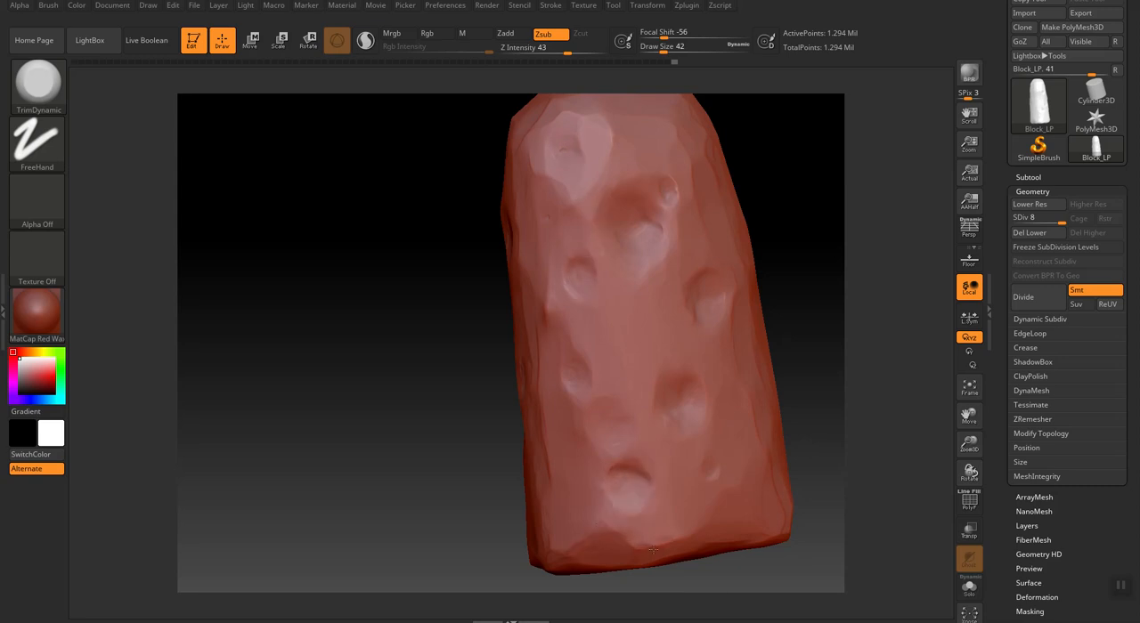
Trim the pit near the base of the opposite narrow side into a broad dent at draw size 42.
drag(377, 473, 422, 430)
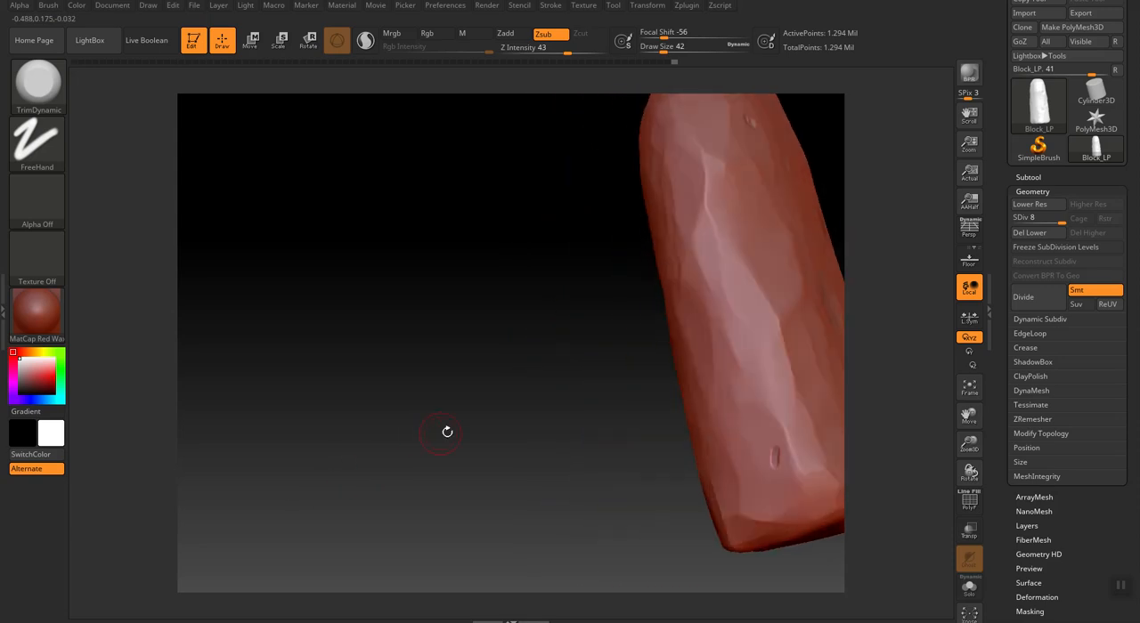
mouse_move(772, 457)
mouse_down()
mouse_move(759, 467)
mouse_move(784, 435)
mouse_move(791, 448)
mouse_up()
shift+drag(536, 331, 544, 305)
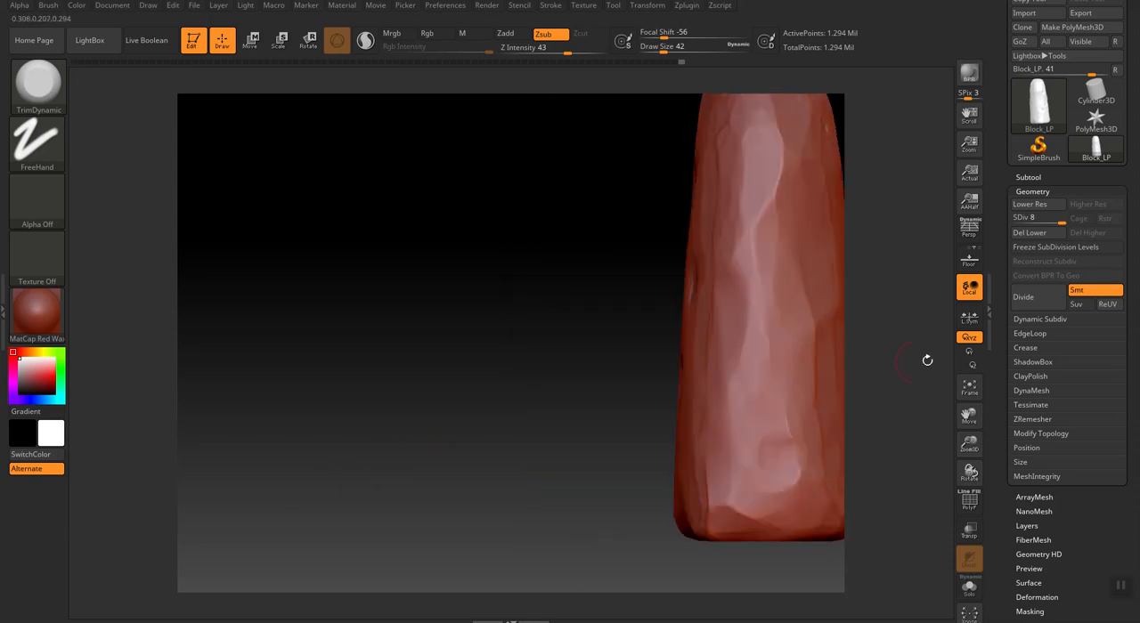
Trim the upper and lower pits left on the front face, at draw size 42 and at 30 for the smaller ones.
click(970, 389)
drag(969, 448, 969, 440)
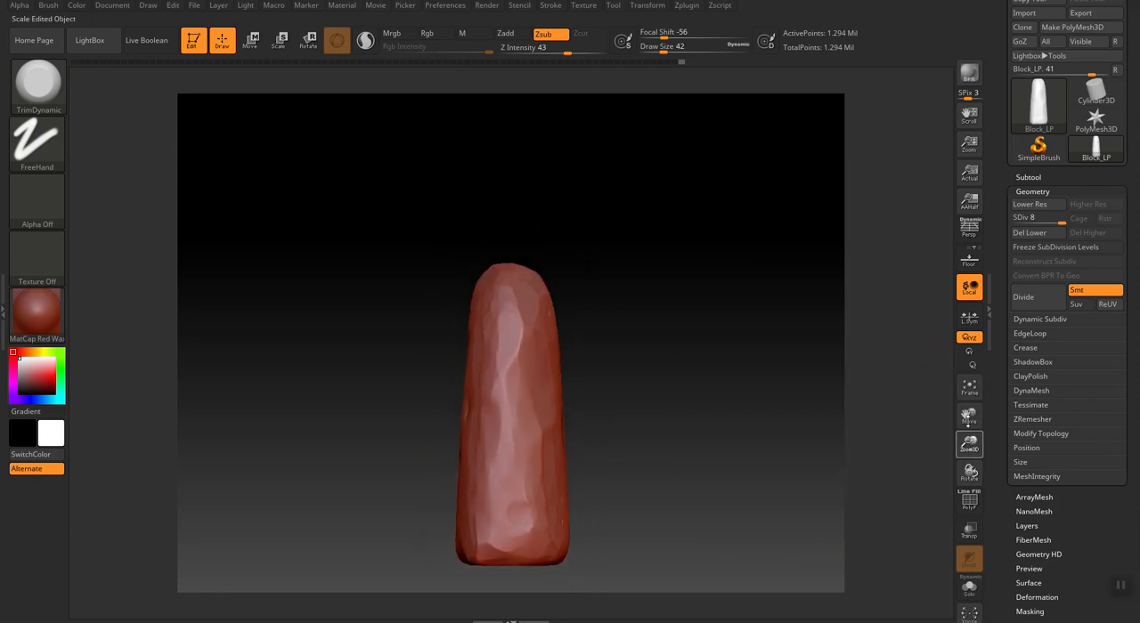
drag(671, 416, 705, 404)
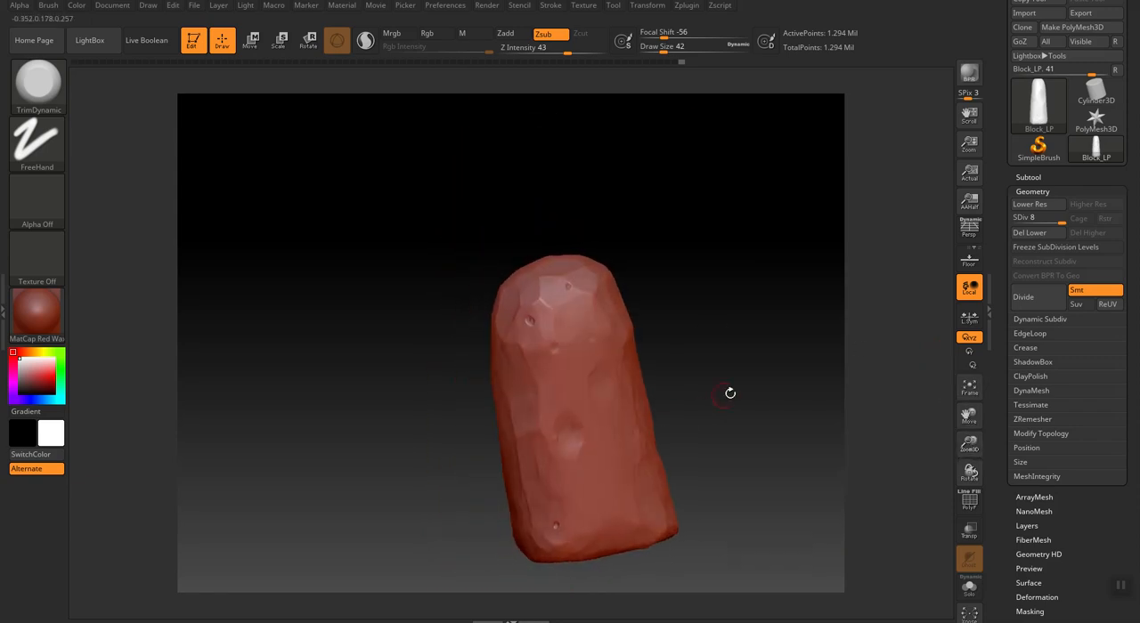
drag(969, 444, 969, 433)
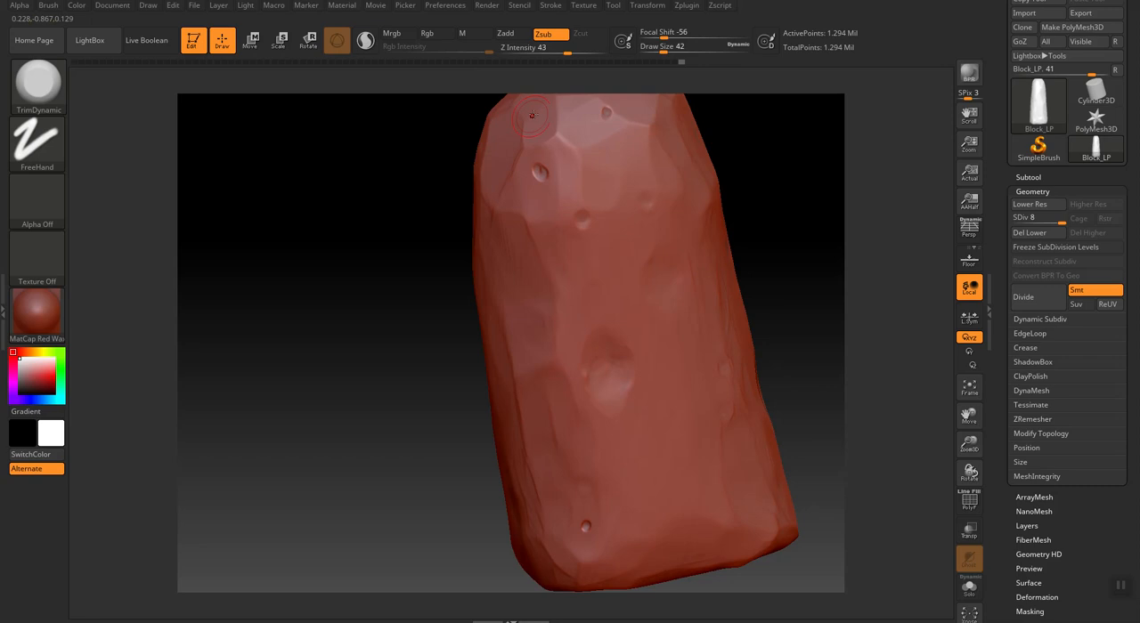
drag(536, 165, 542, 176)
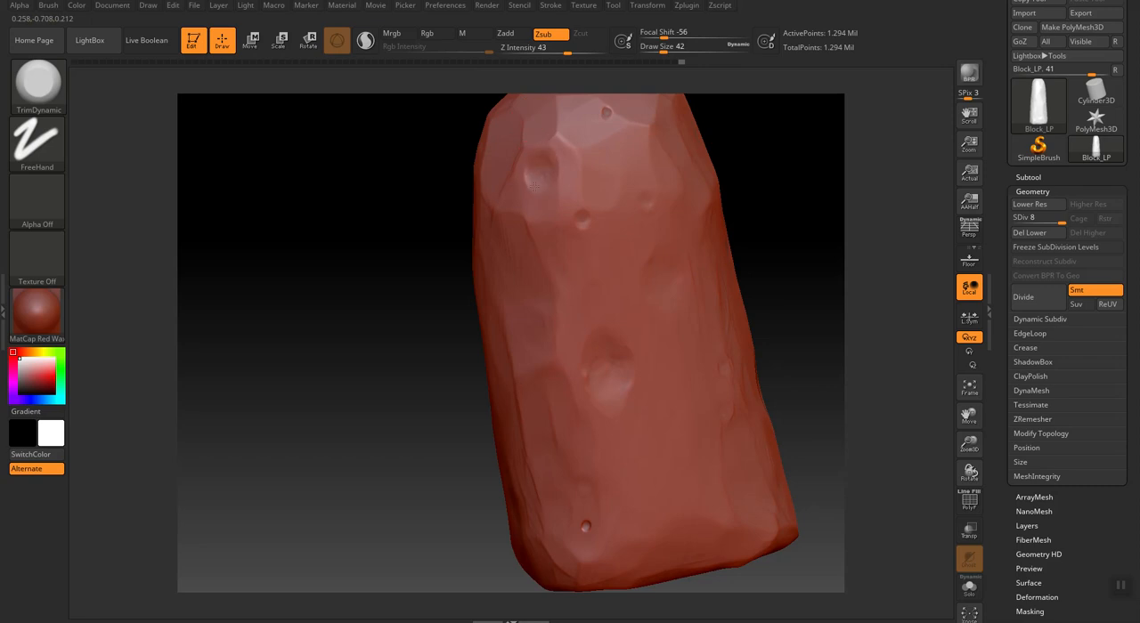
key(bracketleft)
drag(603, 114, 607, 110)
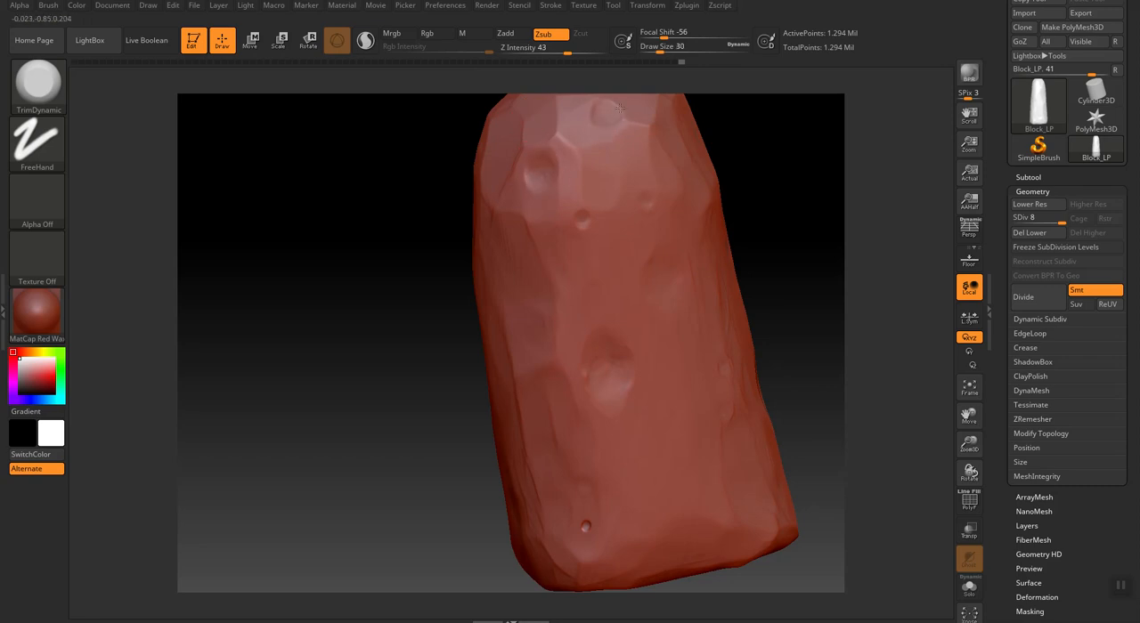
drag(590, 520, 595, 540)
Inspect the sculpted block from several sides and check its shape at subdivision level 3.
drag(375, 464, 502, 393)
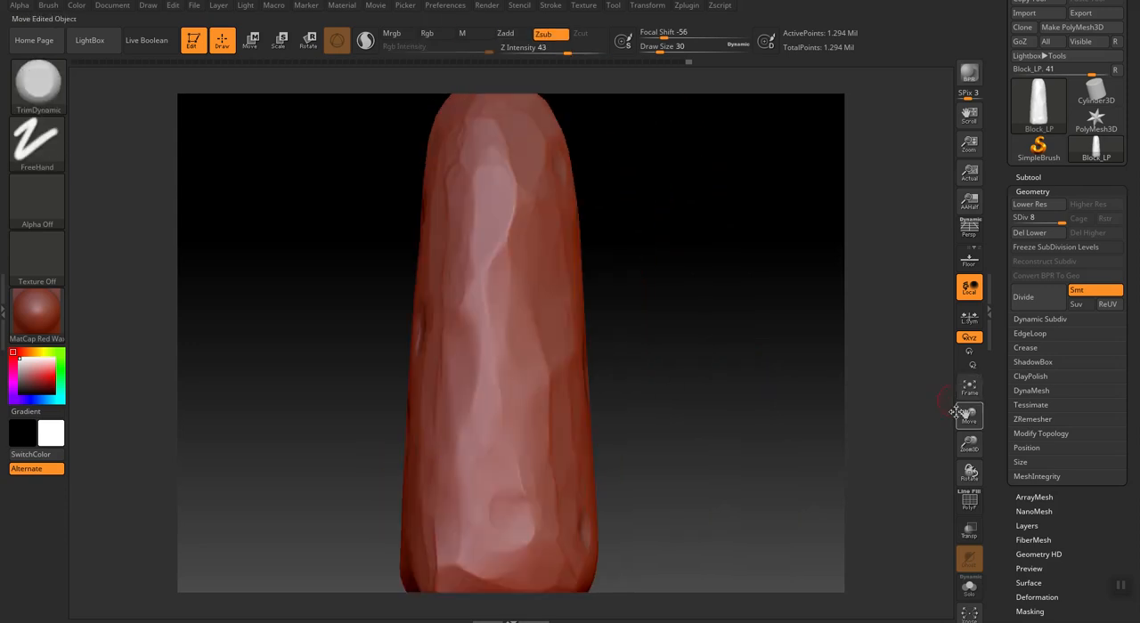
drag(969, 443, 969, 417)
drag(664, 422, 762, 463)
drag(307, 326, 283, 407)
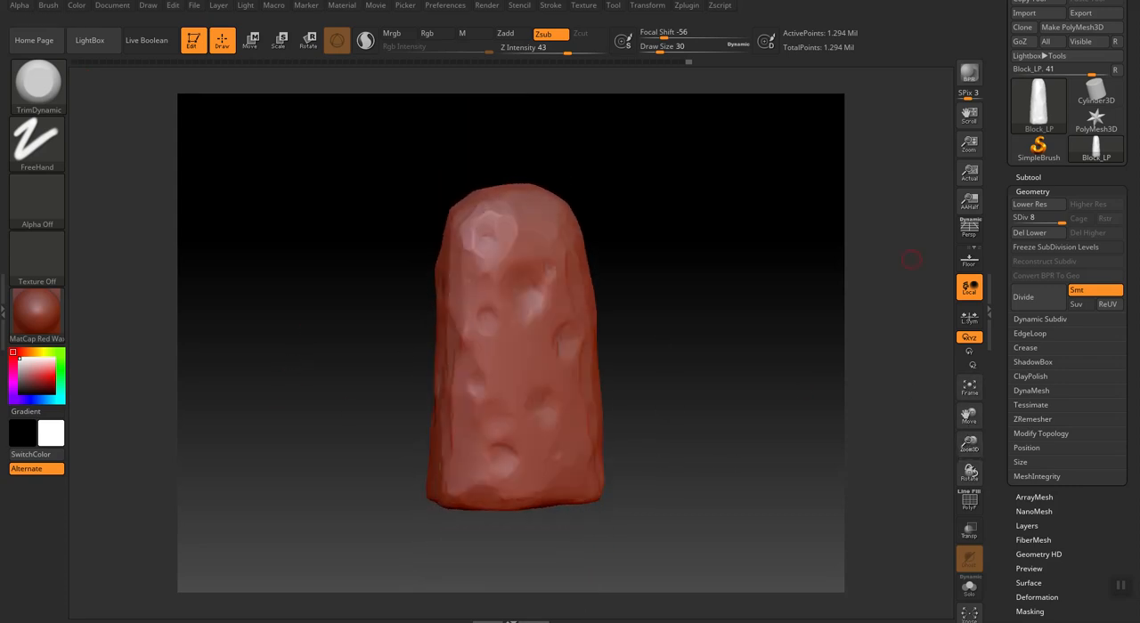
drag(1132, 12, 1135, 75)
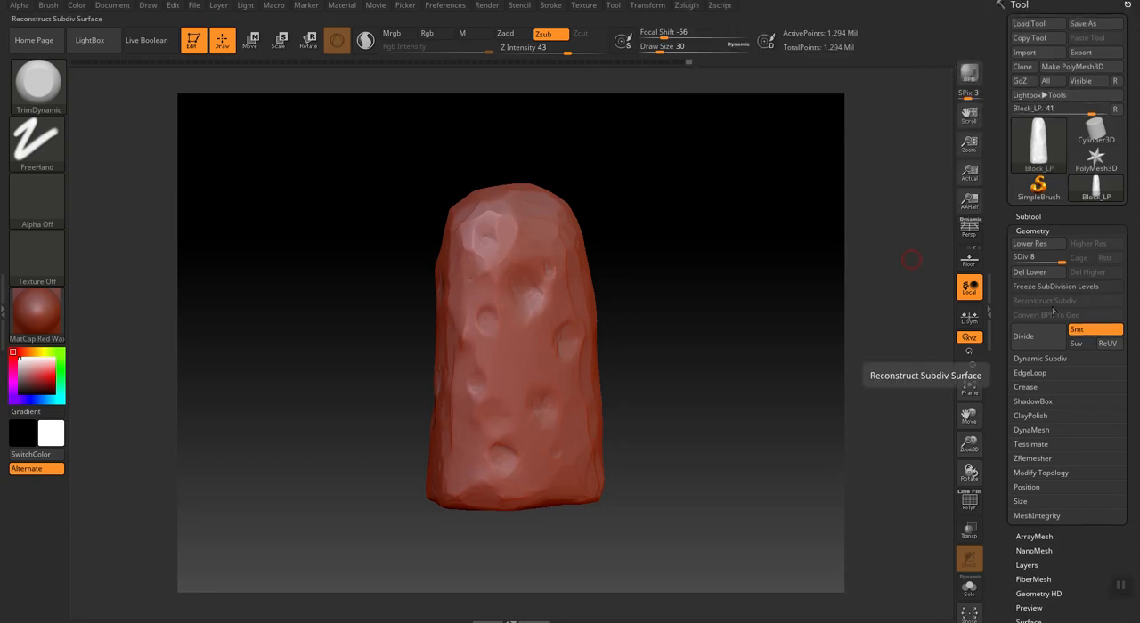
drag(1061, 259, 1027, 261)
mouse_move(724, 342)
mouse_down()
mouse_move(829, 334)
mouse_move(777, 353)
mouse_move(732, 340)
mouse_up()
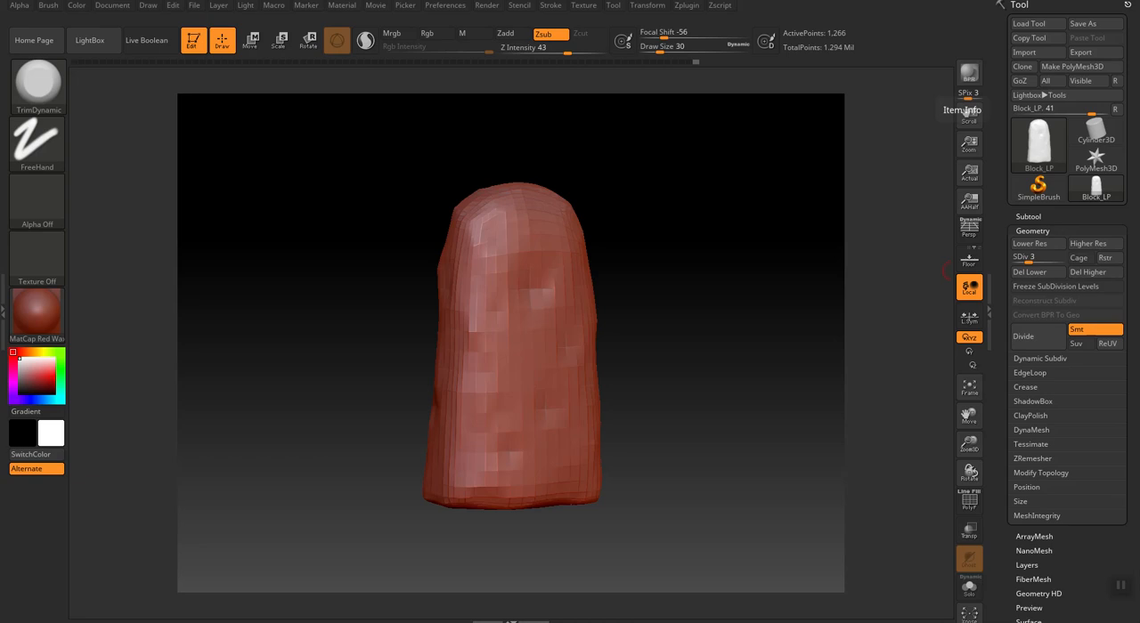
Return the block to subdivision level 8 and save it as the ZTool file Block_LP in the Block folder.
drag(1028, 263, 1067, 264)
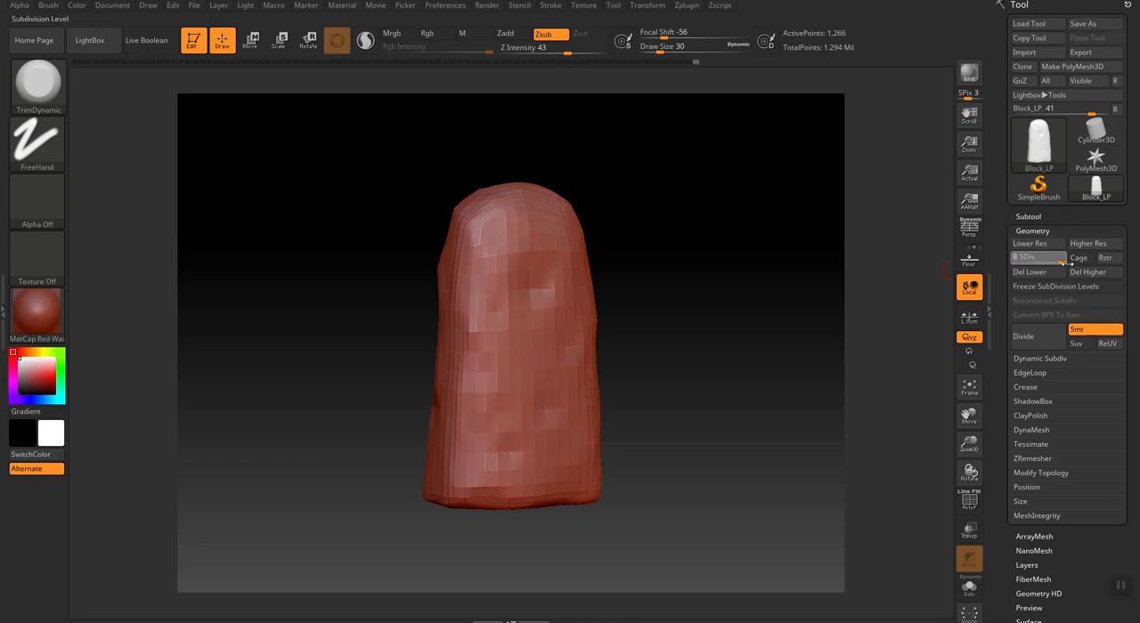
click(1099, 27)
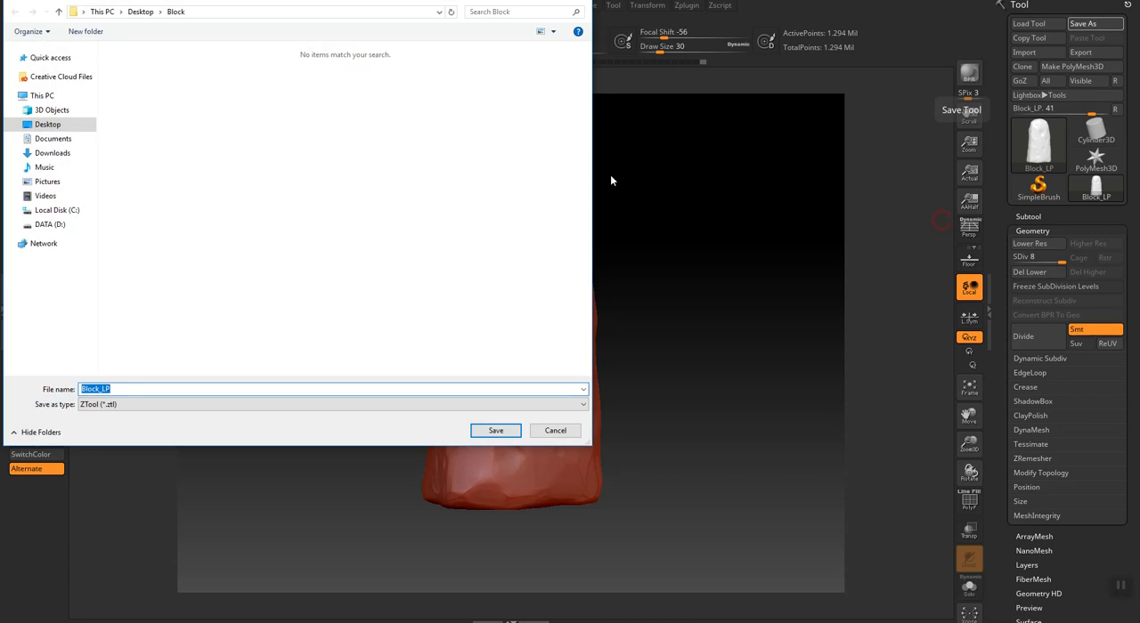
click(496, 431)
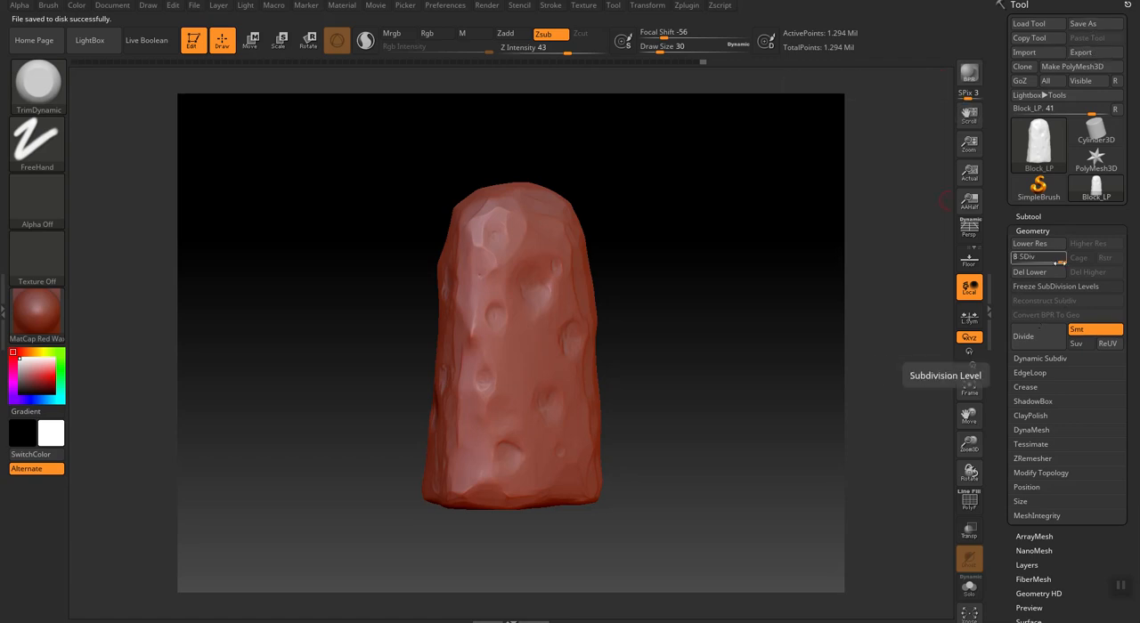
Check the block's shape at subdivision level 2 and return it to level 8.
drag(1062, 262, 1022, 265)
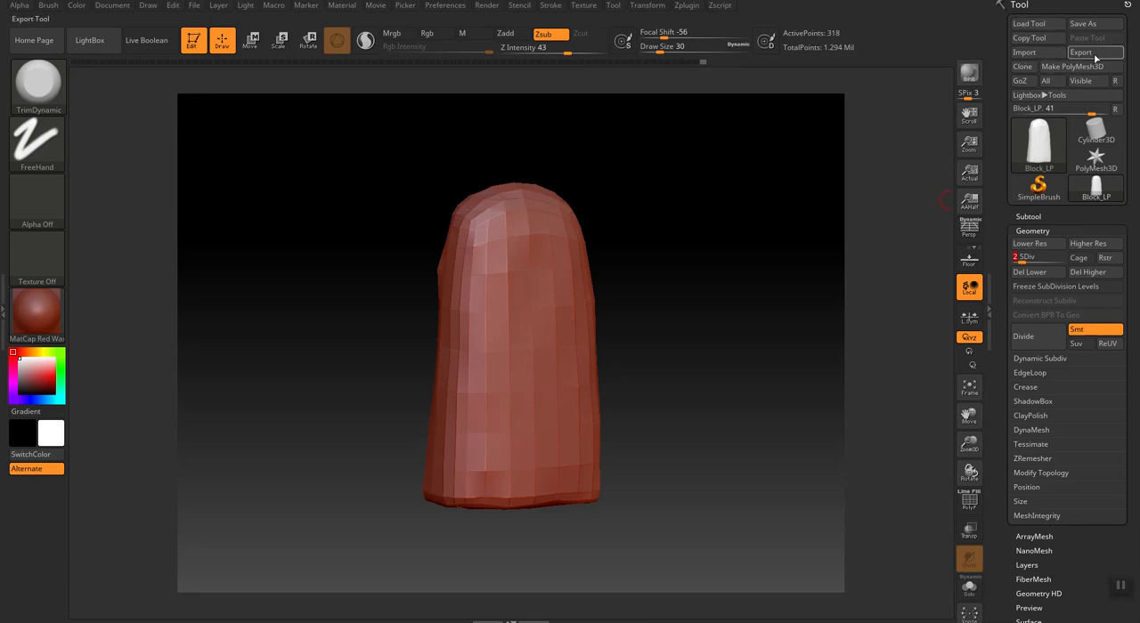
drag(1022, 263, 1062, 262)
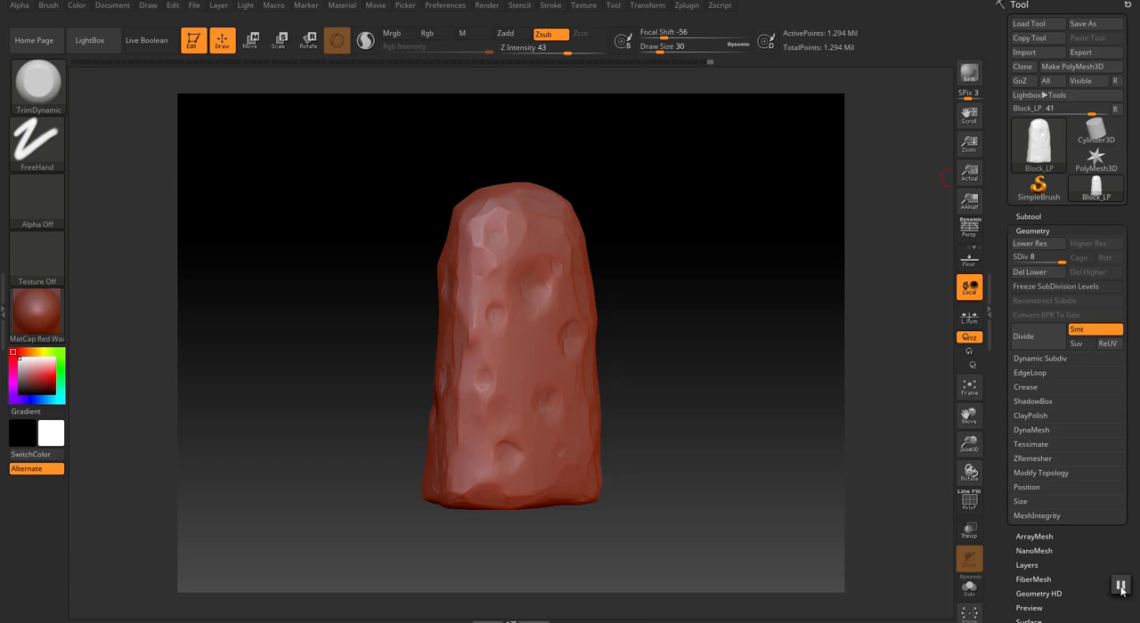
Export the high-poly block in OBJ format as Block_HP in the Block folder.
click(1094, 53)
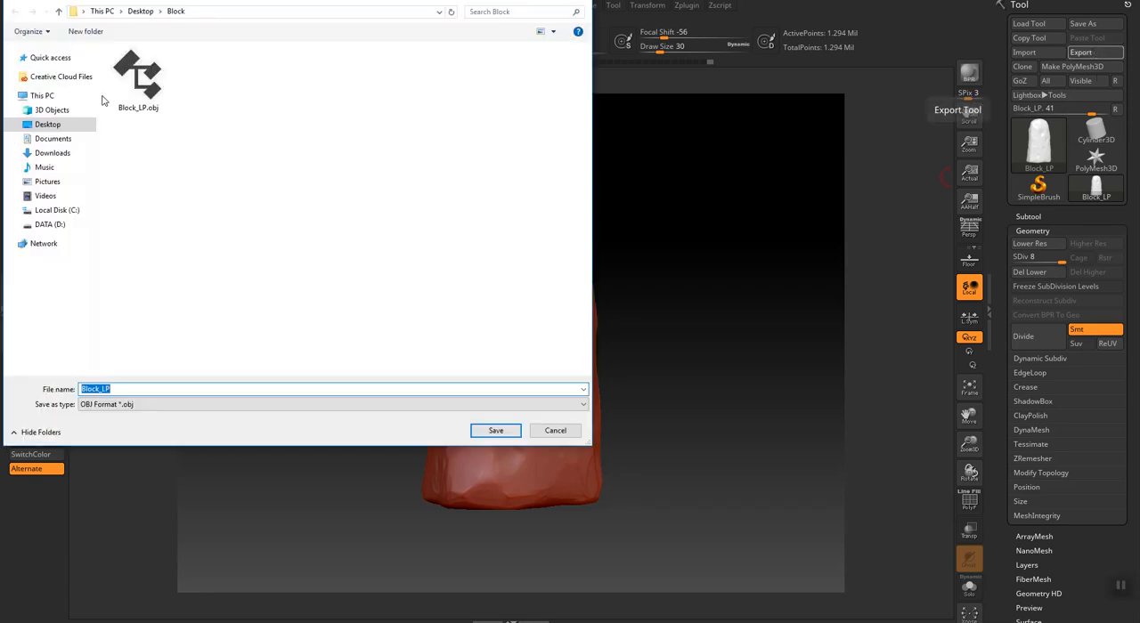
text(Block_)
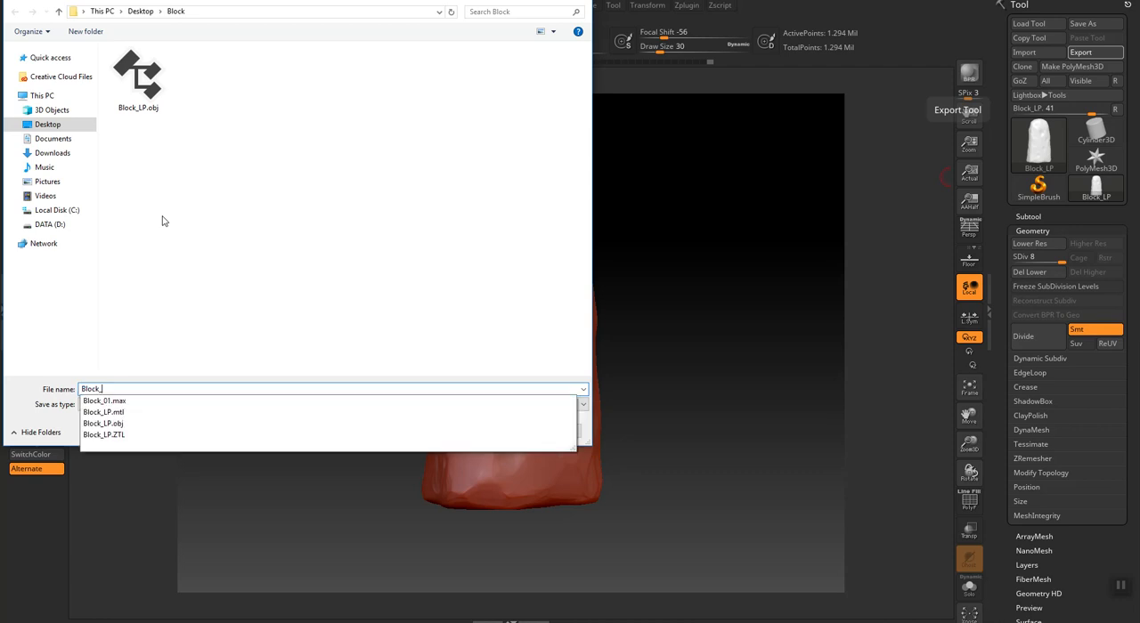
text(HP)
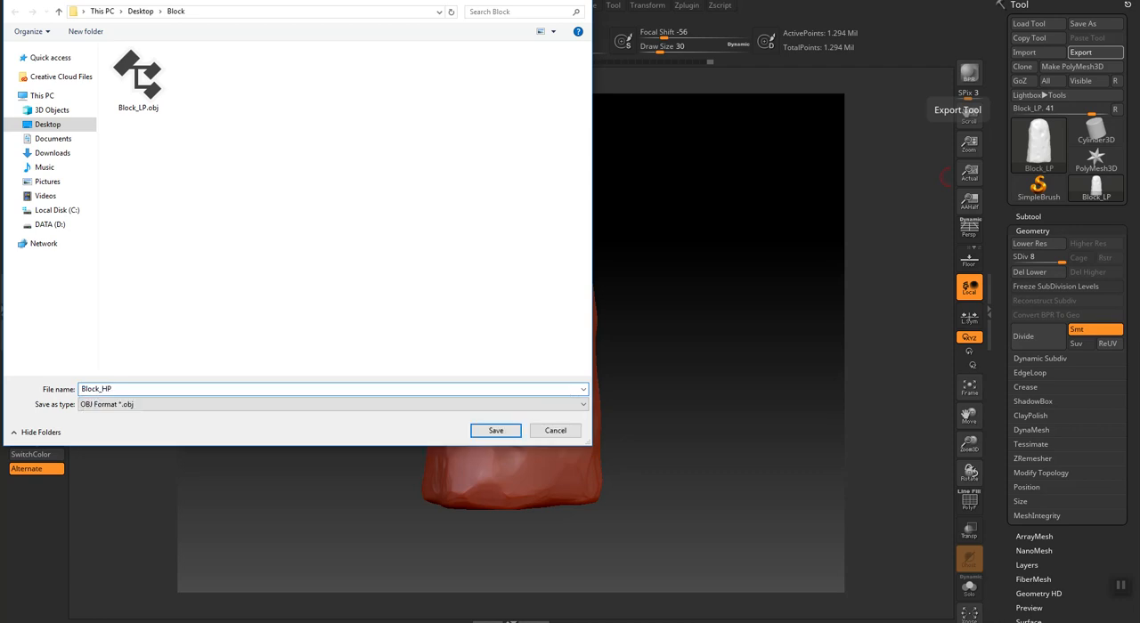
click(492, 431)
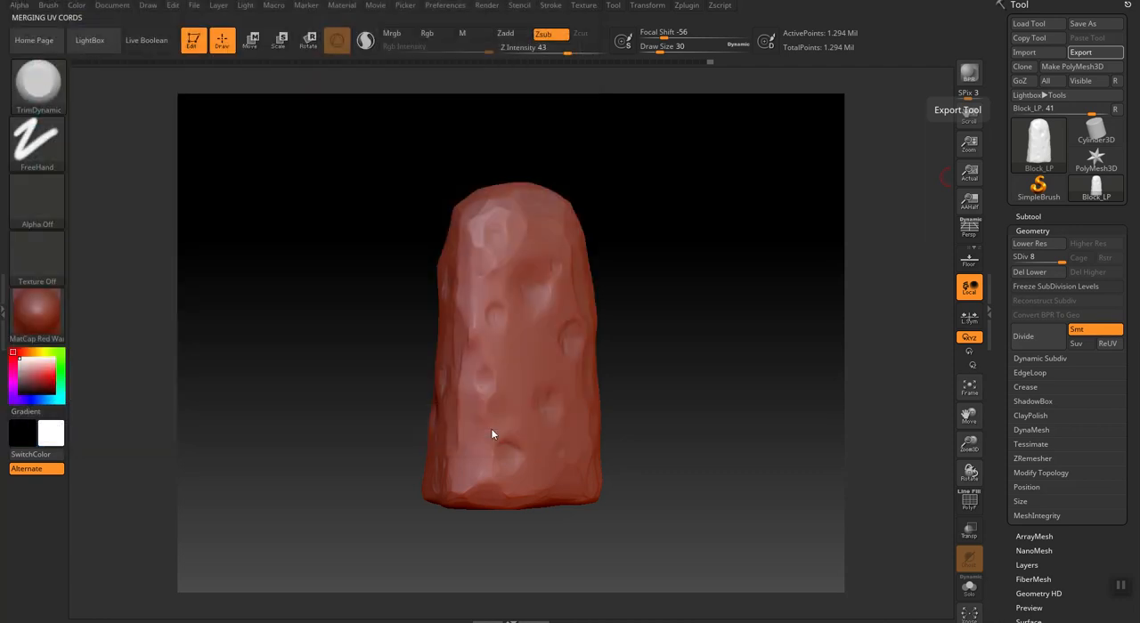